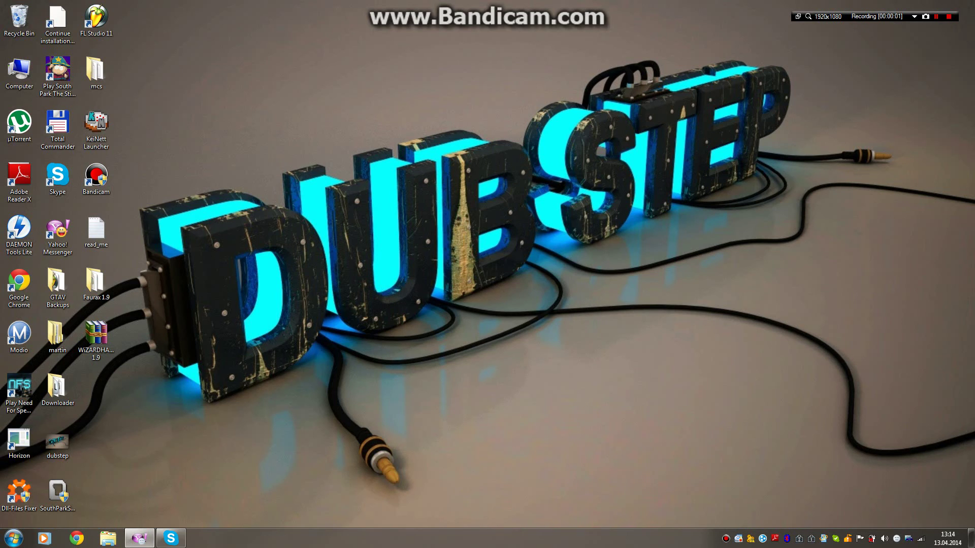
left_click_drag(141, 210, 779, 72)
left_click_drag(775, 65, 270, 528)
mouse_move(136, 206)
left_mouse_down()
mouse_move(773, 174)
mouse_move(798, 88)
mouse_move(775, 65)
mouse_move(443, 529)
left_mouse_up()
Open the WiZARDHAX.com-Faurax 1.9 archive from the desktop and extract its Faurax 1.9 folder to the desktop.
mouse_move(96, 336)
left_mouse_down()
mouse_move(254, 306)
mouse_move(520, 137)
mouse_move(520, 180)
left_mouse_up()
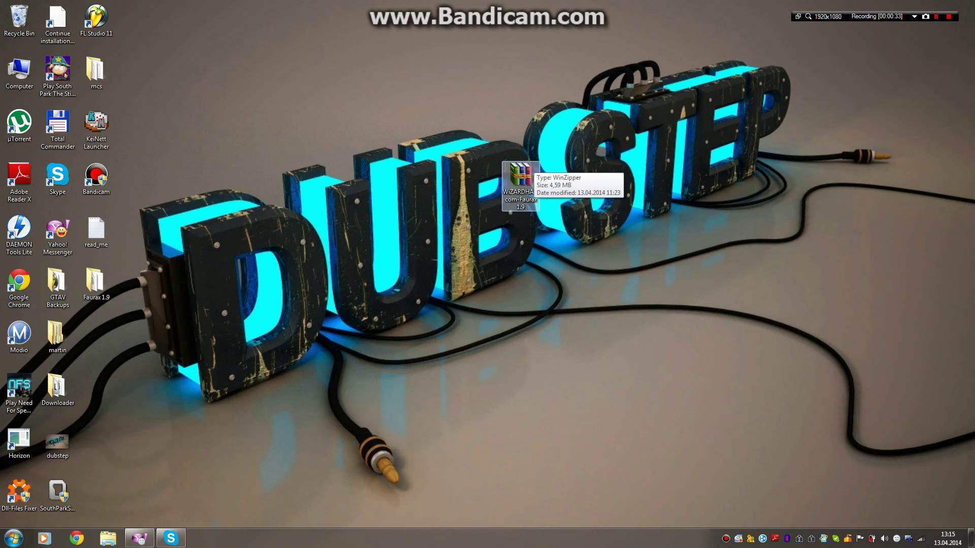
double_click(520, 182)
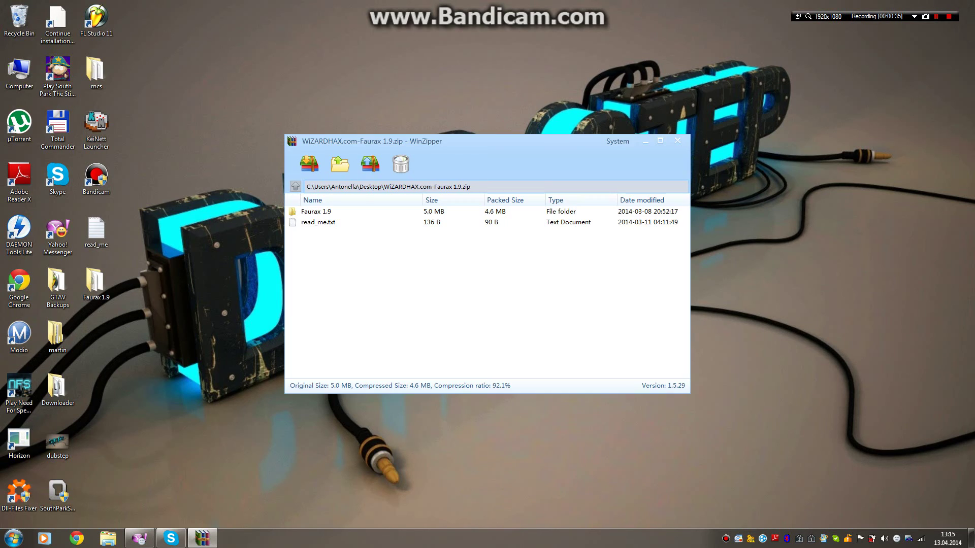
right_click(681, 225)
left_click(731, 203)
left_click(655, 211)
left_click(655, 222)
left_click(655, 212)
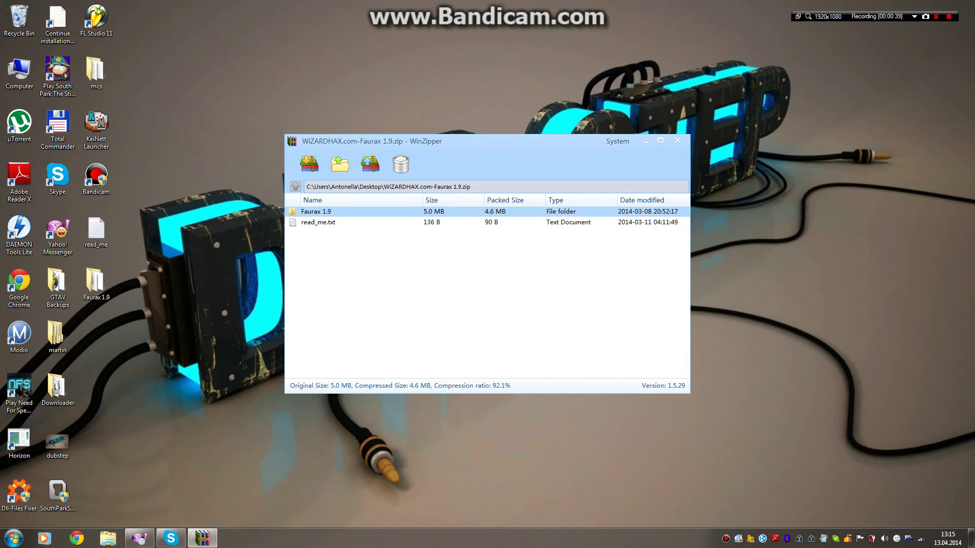
left_click(655, 212)
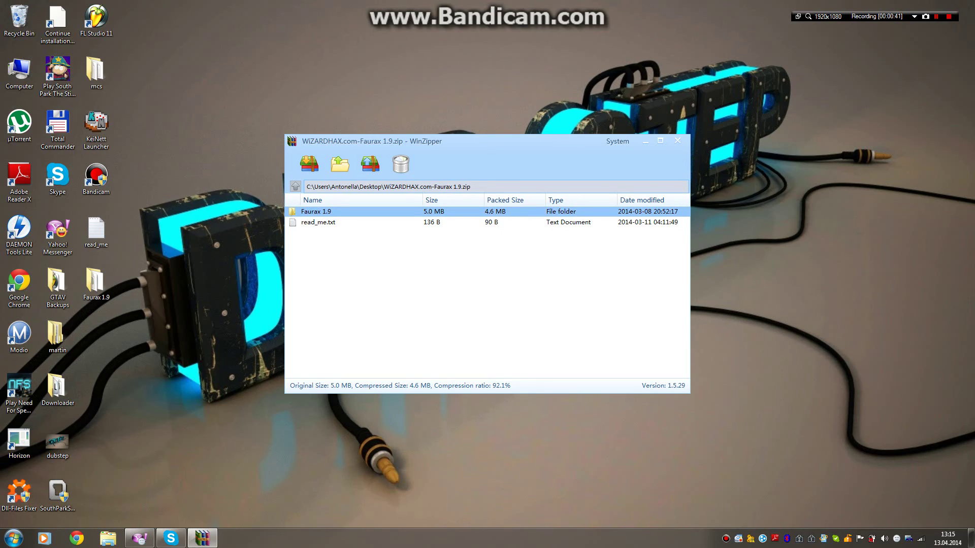
left_click_drag(655, 211, 97, 338)
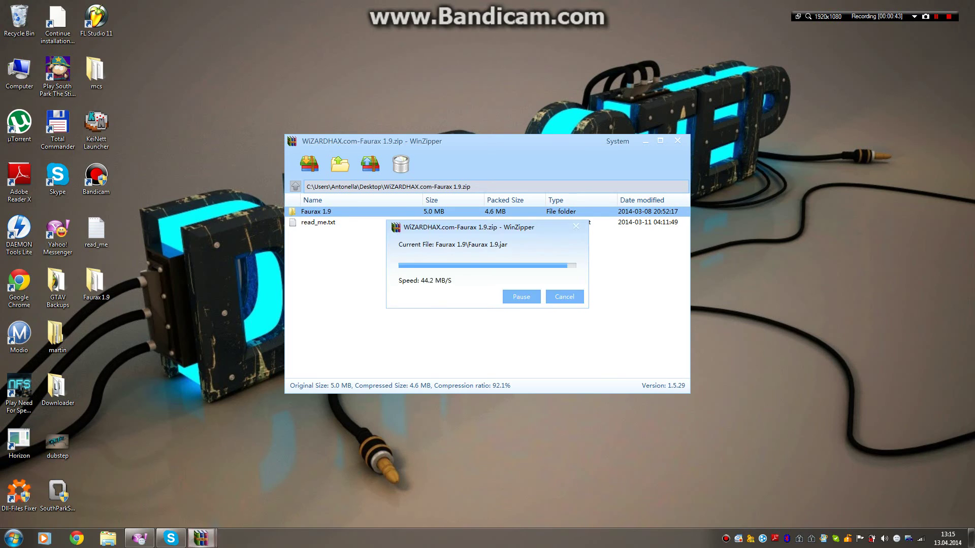
key("Return")
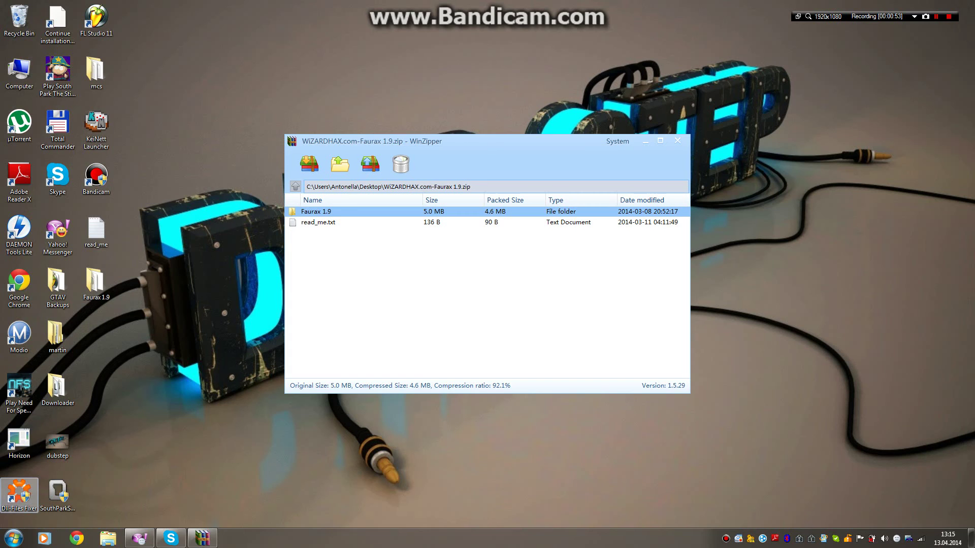
Open the versions folder inside .minecraft in the AppData\Roaming directory.
key("super+r")
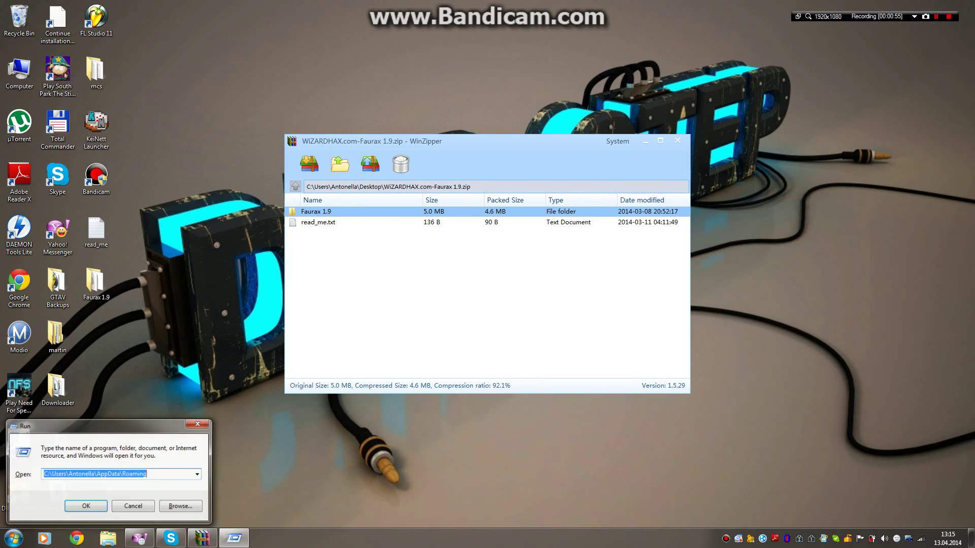
key("Return")
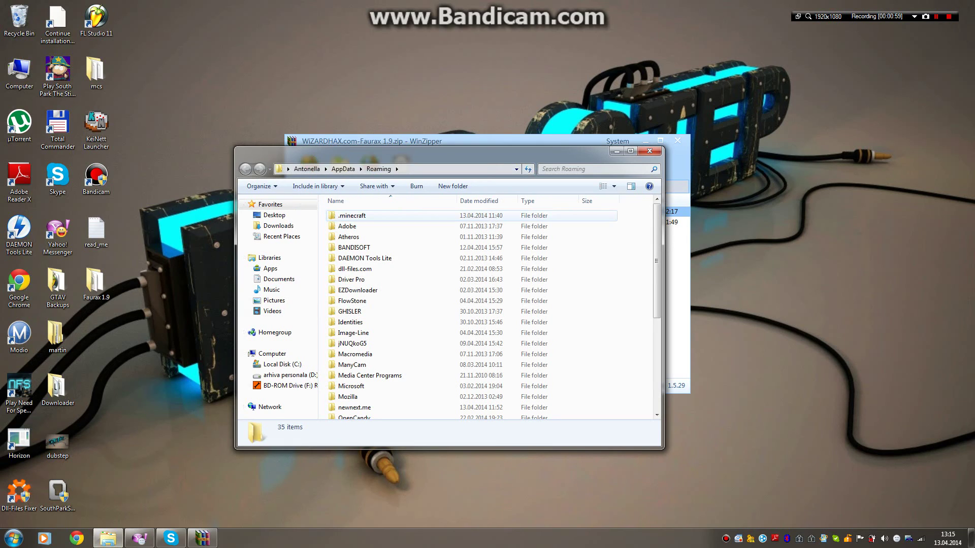
double_click(352, 216)
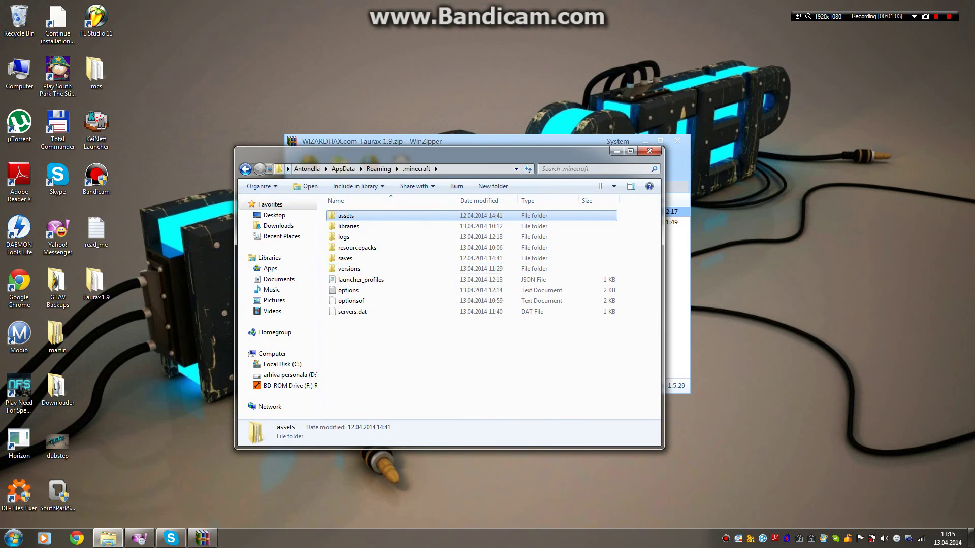
key("BackSpace")
key("Return")
double_click(349, 269)
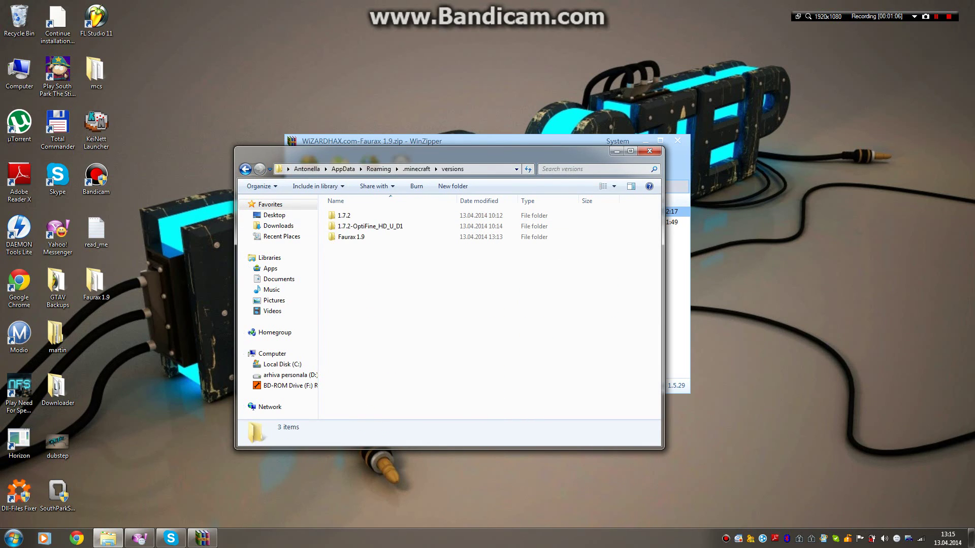
Move the Faurax 1.9 folder from the desktop into the versions folder, merging it with the existing folder.
left_click_drag(94, 282, 407, 269)
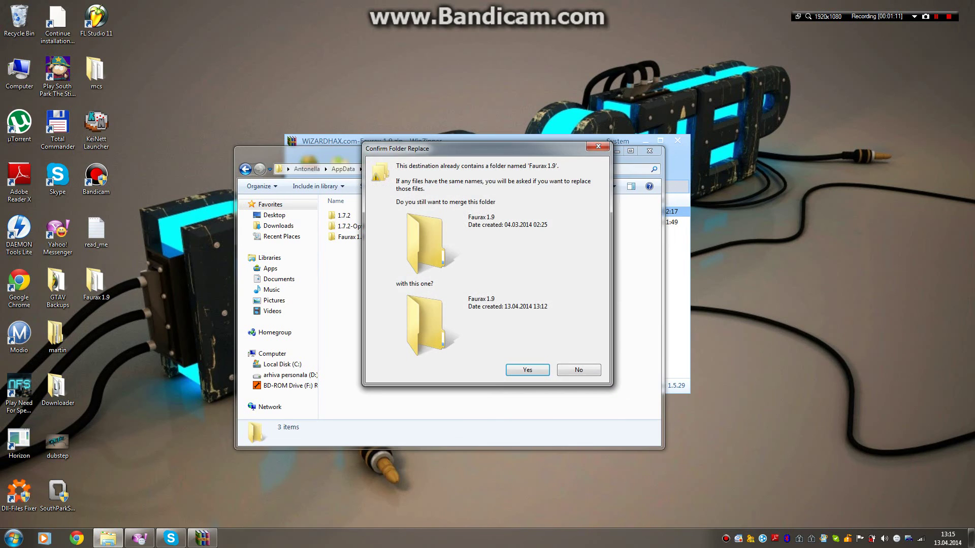
key("Return")
key("Return")
key("Return")
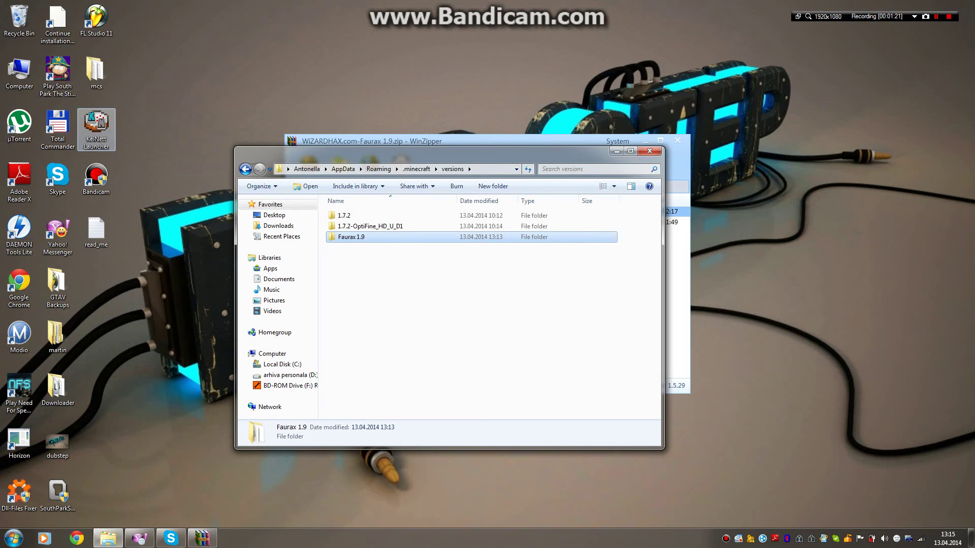
Run the KeiNett Launcher, close the versions folder window and continue with the existing user account.
double_click(97, 129)
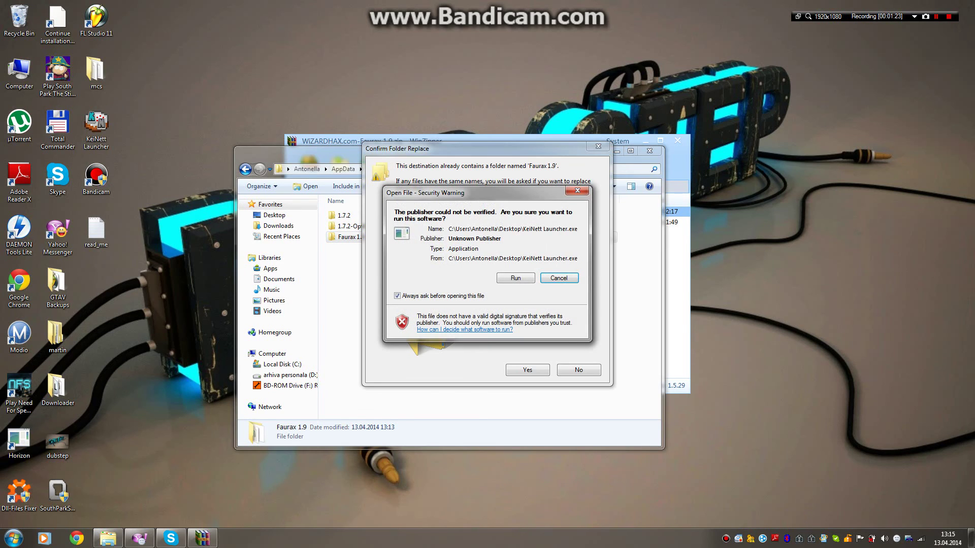
left_click(515, 278)
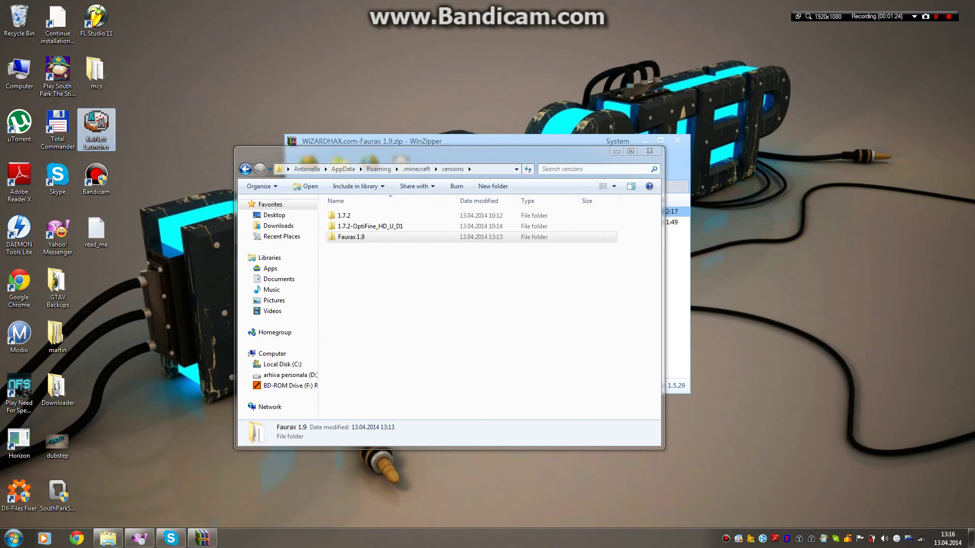
left_click(649, 151)
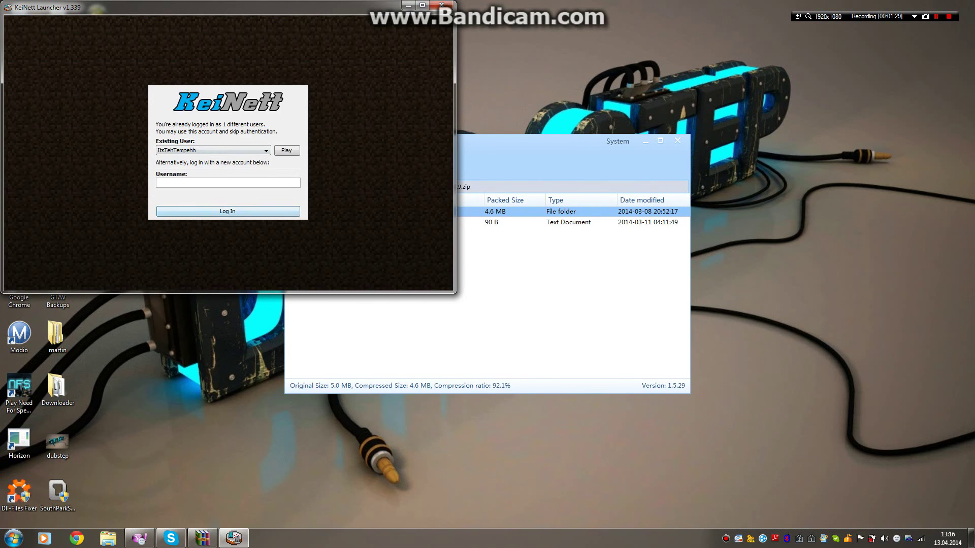
left_click(287, 151)
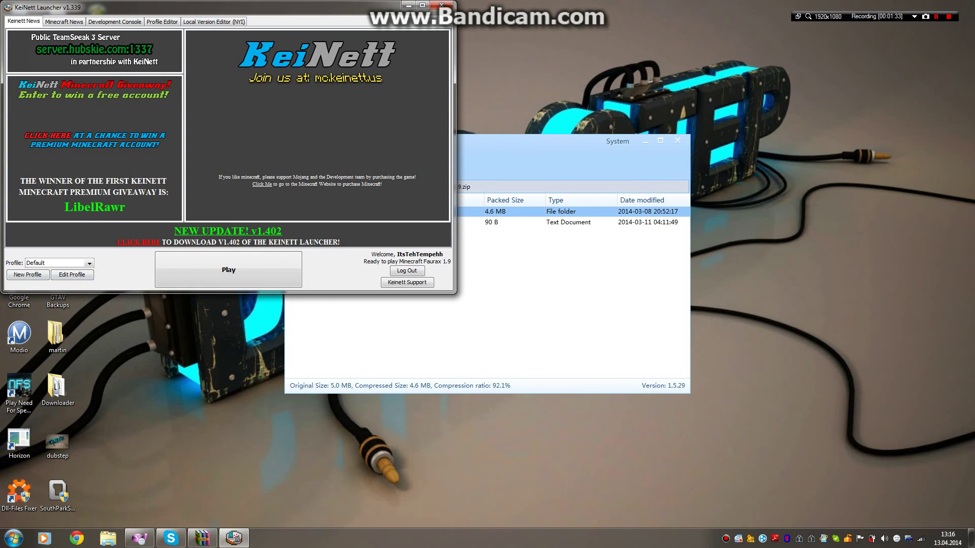
Edit the Default launcher profile to use the version release Faurax 1.9 and save it.
left_click(162, 21)
left_click(24, 22)
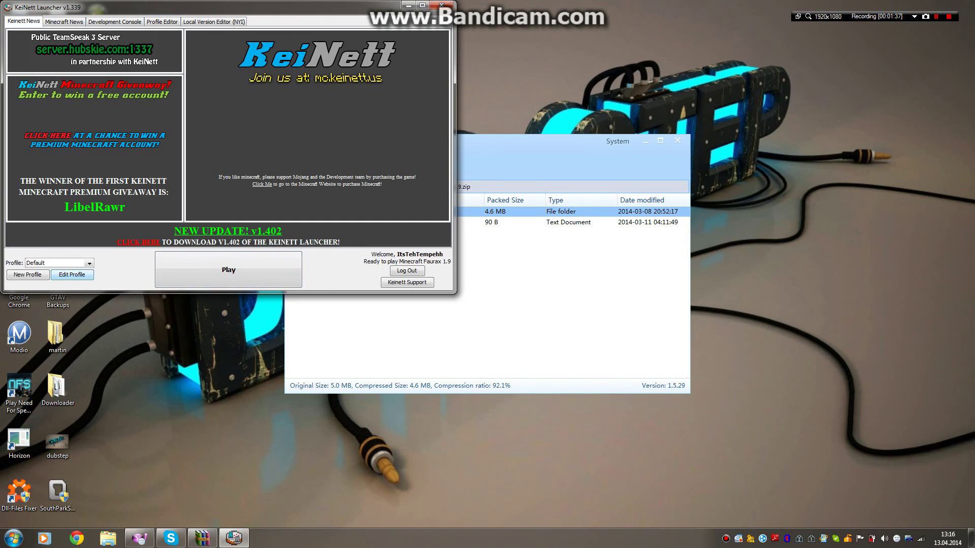
left_click(72, 274)
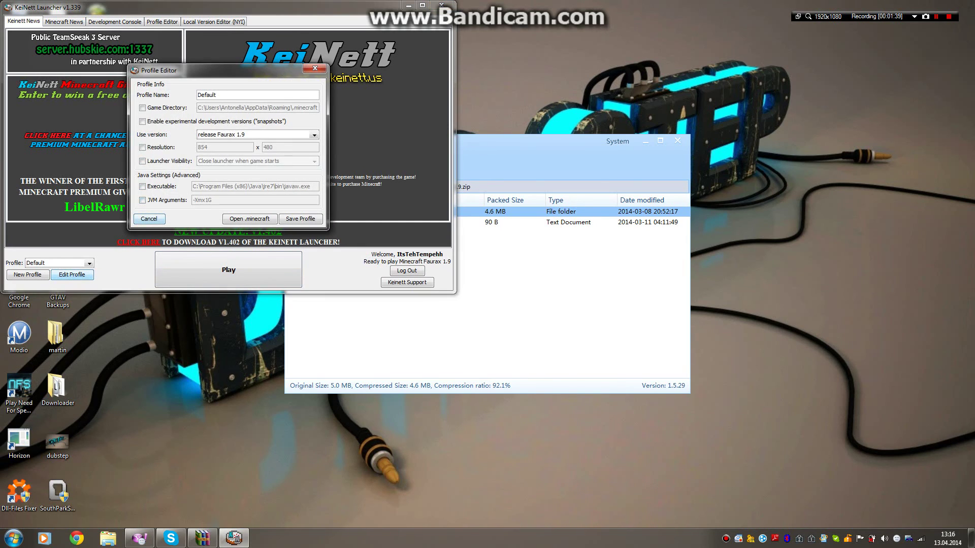
left_click(295, 135)
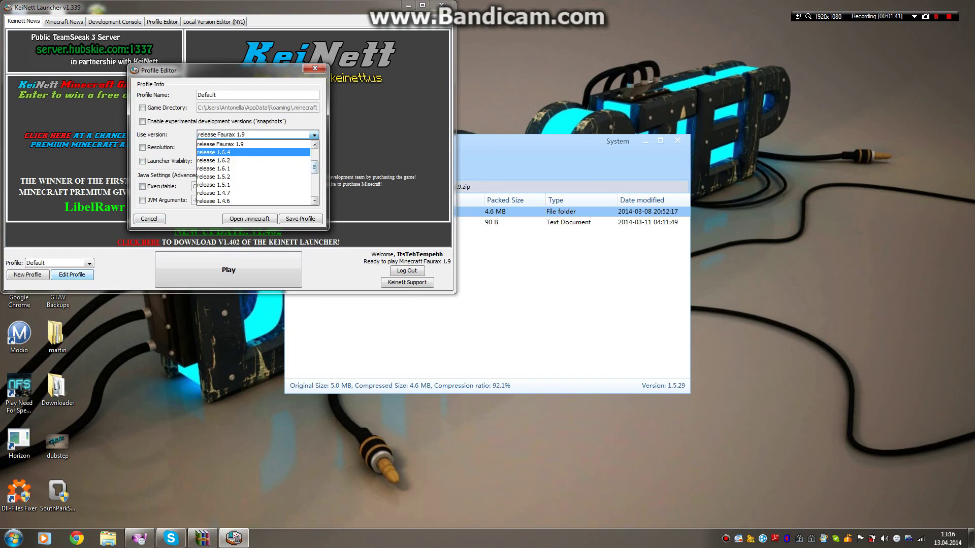
left_click_drag(315, 166, 314, 156)
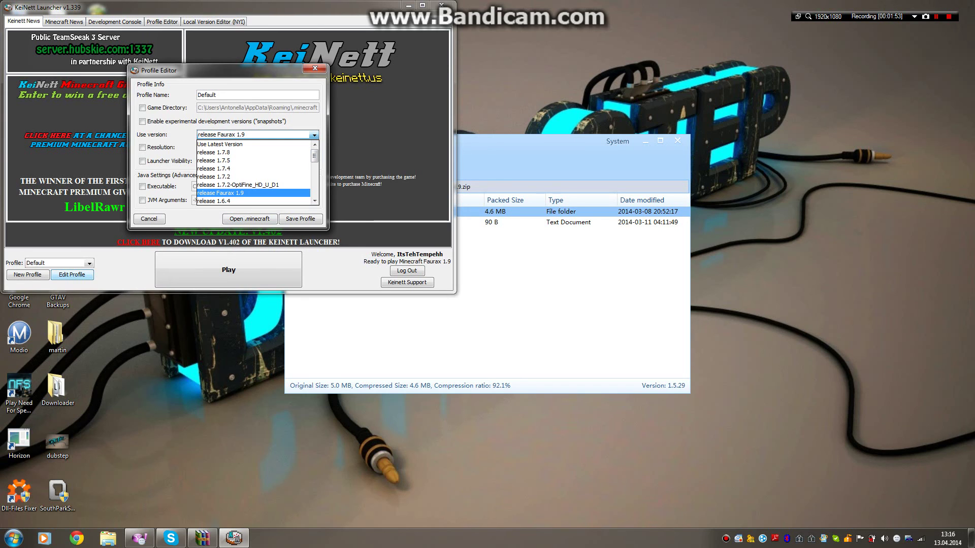
left_click(243, 193)
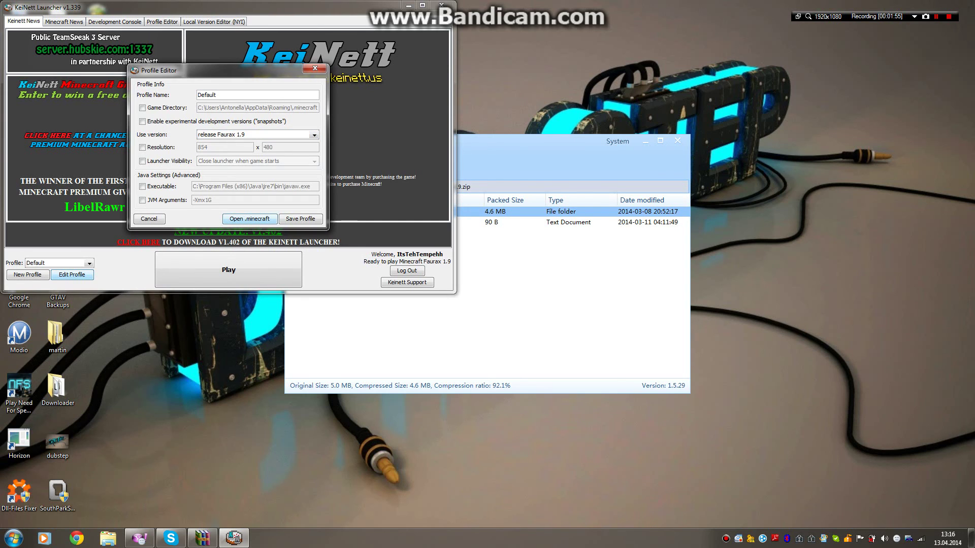
left_click(300, 219)
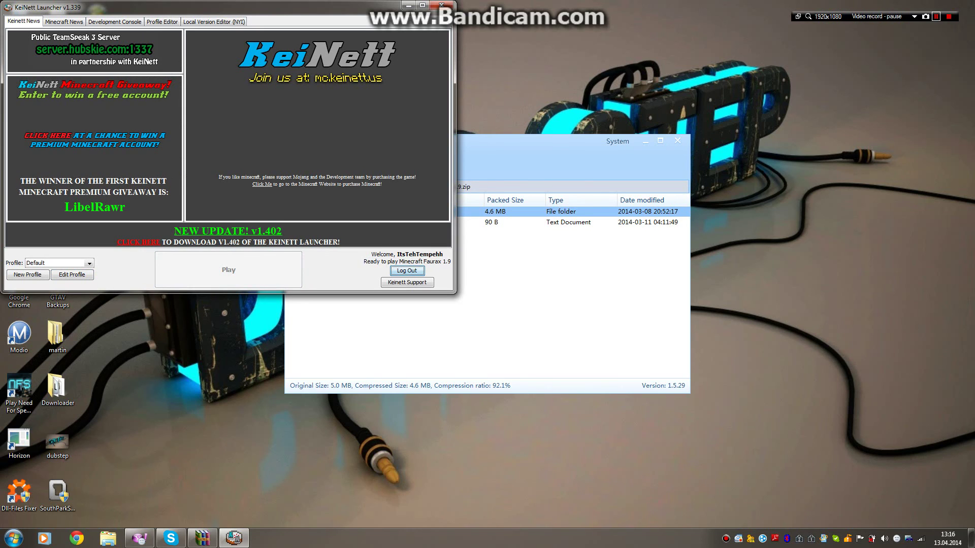
Launch Minecraft with the Default profile and maximize the game window.
key("shift+F12")
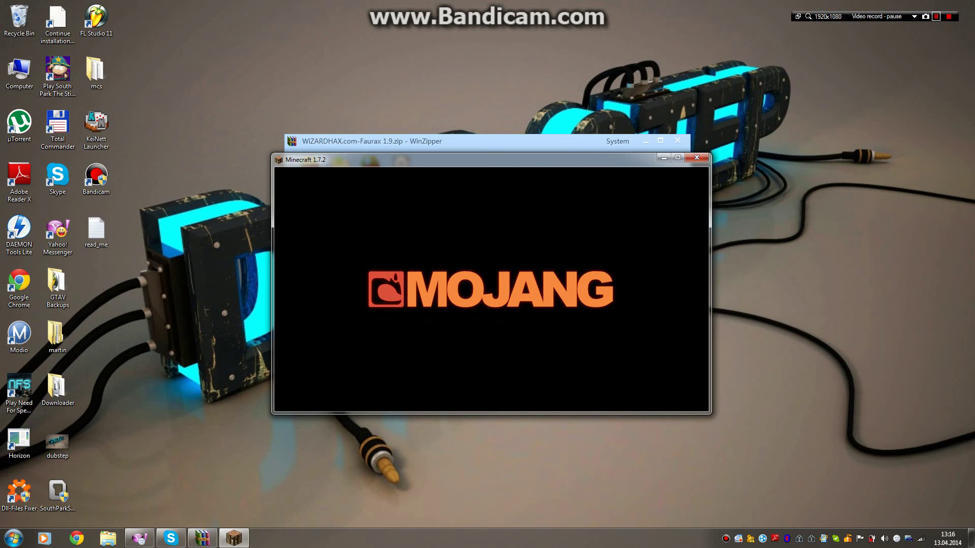
key("shift+F12")
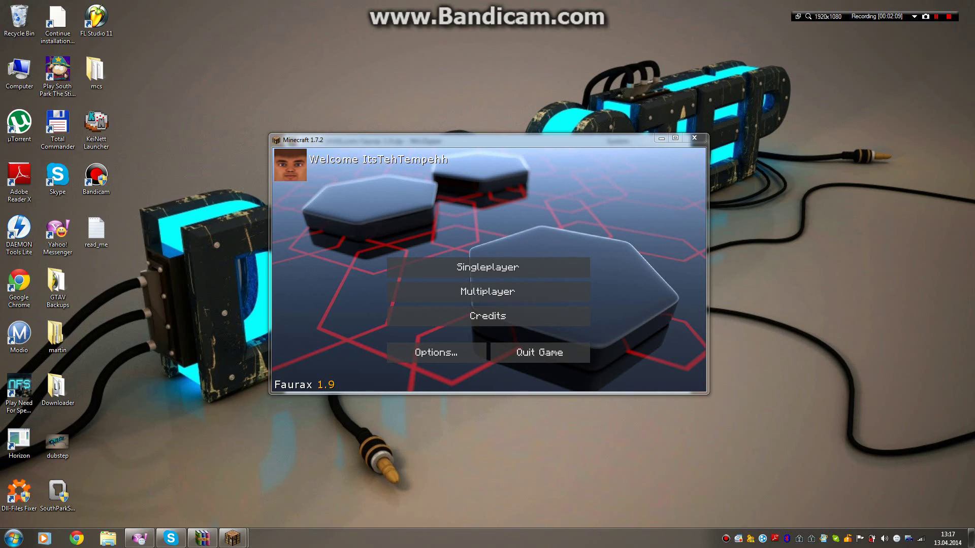
left_click(675, 138)
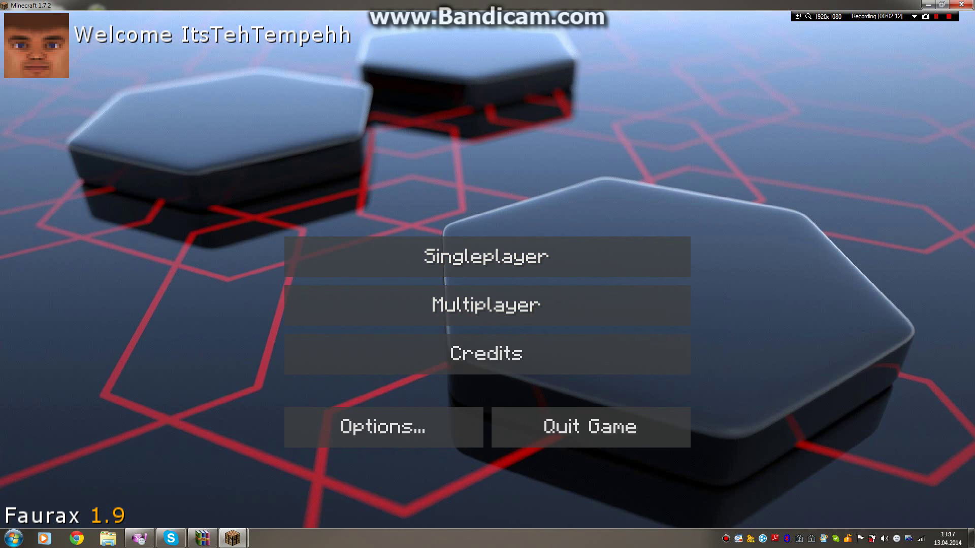
View the multiplayer server list, return to the title screen and read the Faurax changelog.
left_click(487, 306)
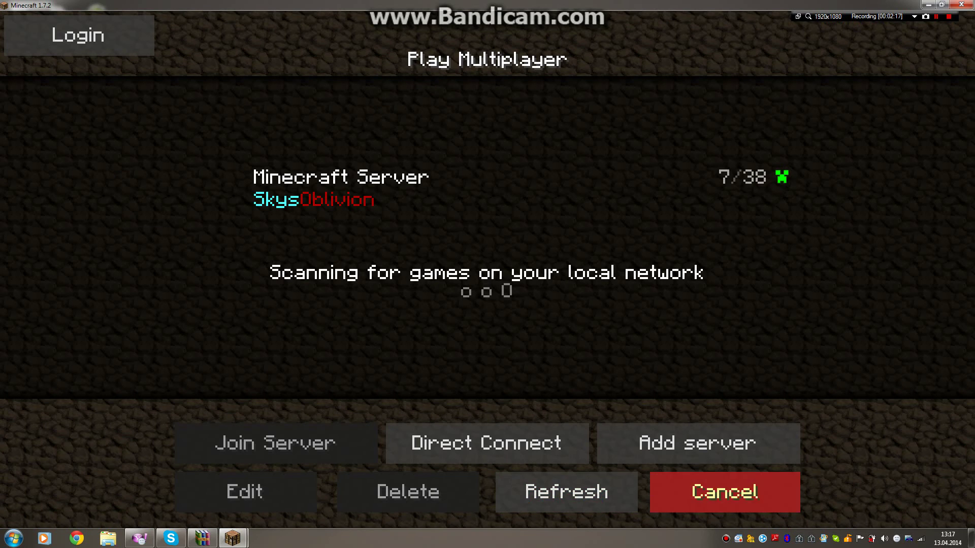
left_click(724, 491)
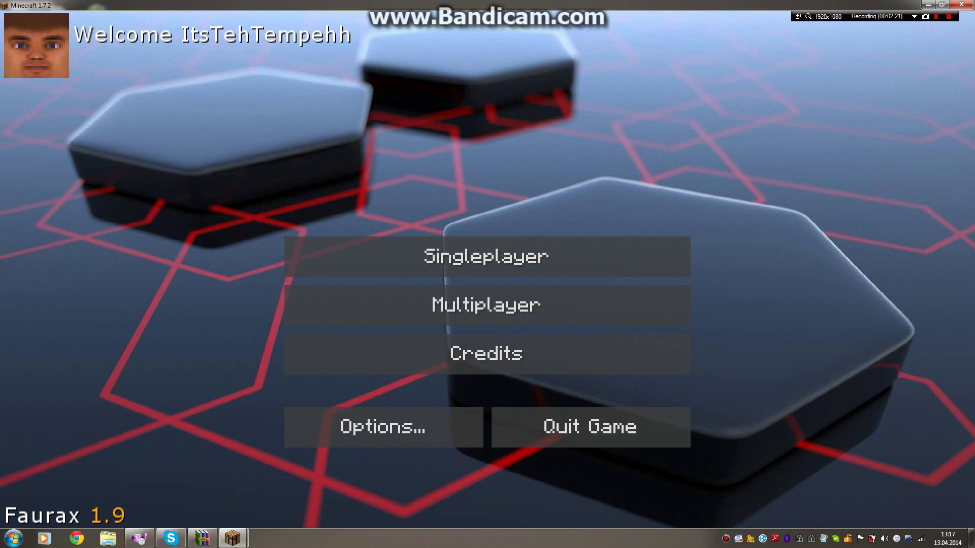
left_click(287, 479)
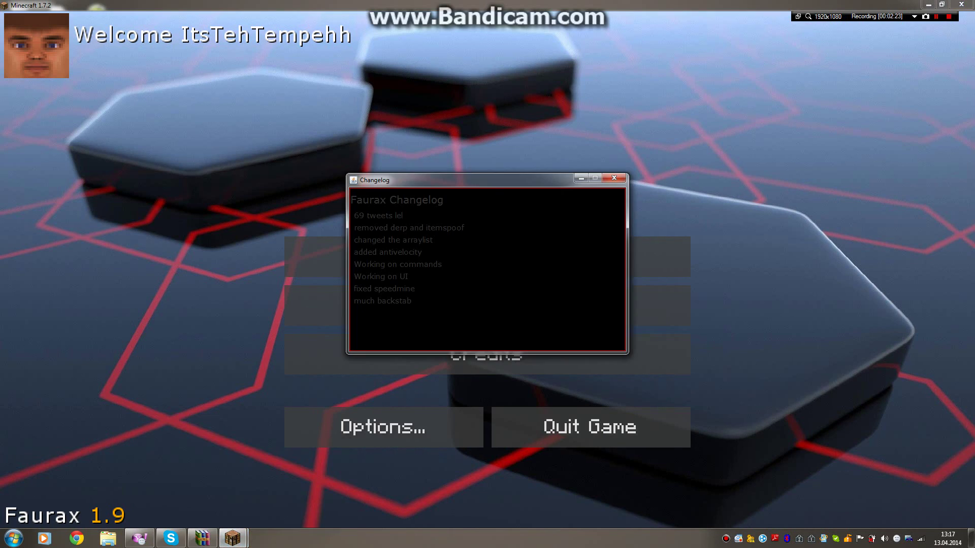
left_click_drag(457, 179, 438, 90)
left_click(596, 89)
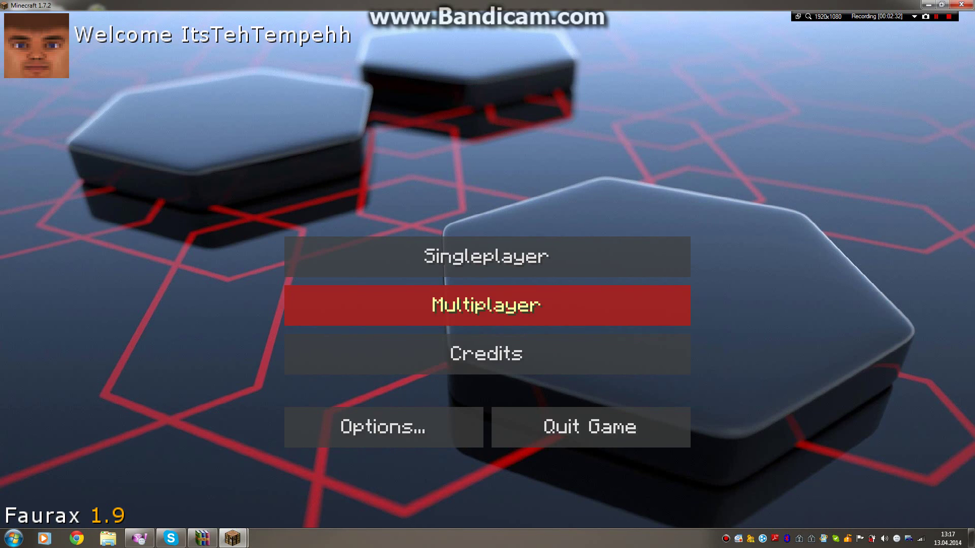
left_click(486, 306)
left_click(486, 200)
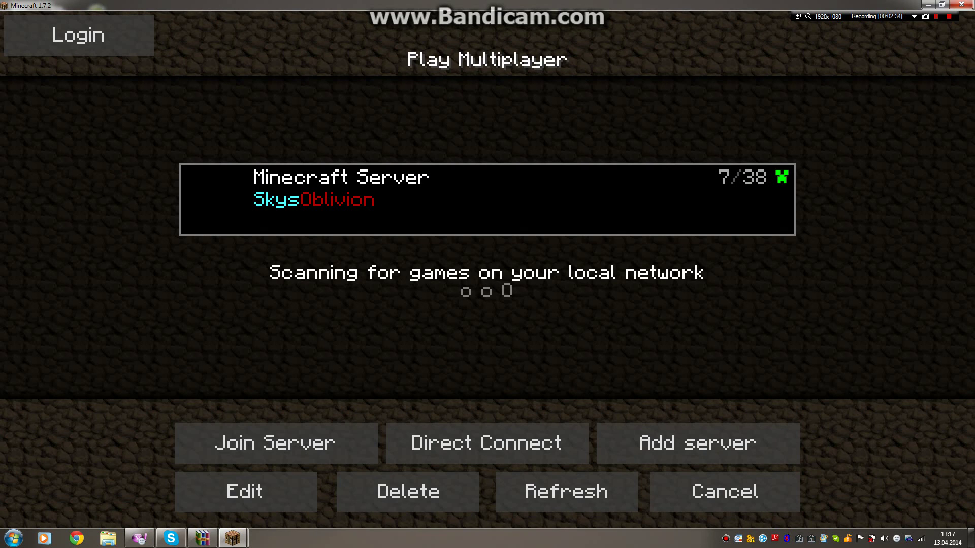
left_click(725, 493)
Create a new singleplayer world named New World in Survival game mode.
left_click(487, 254)
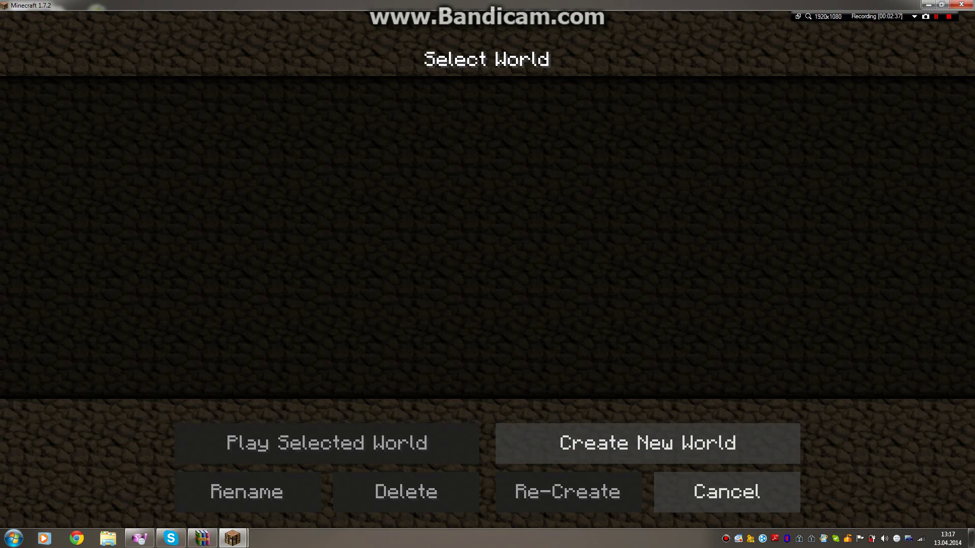
left_click(647, 443)
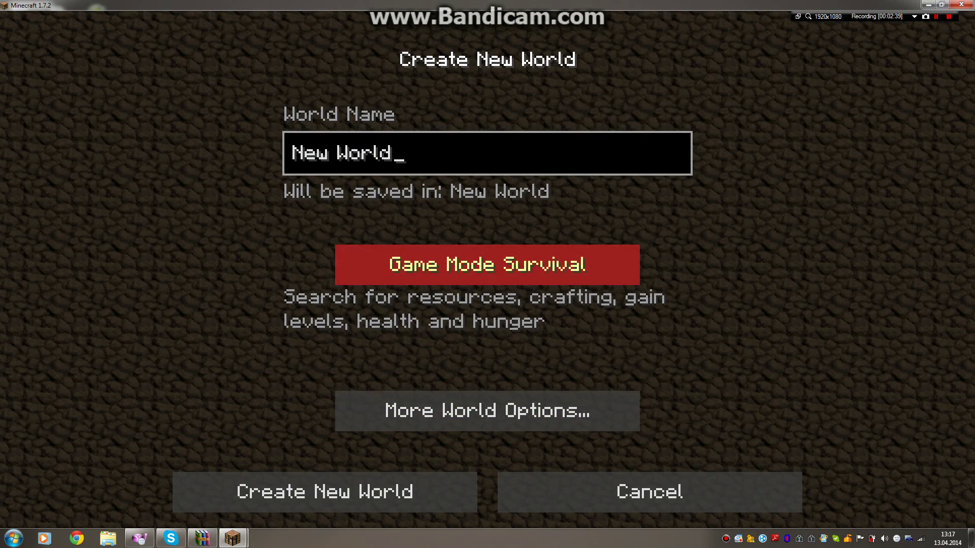
left_click(325, 493)
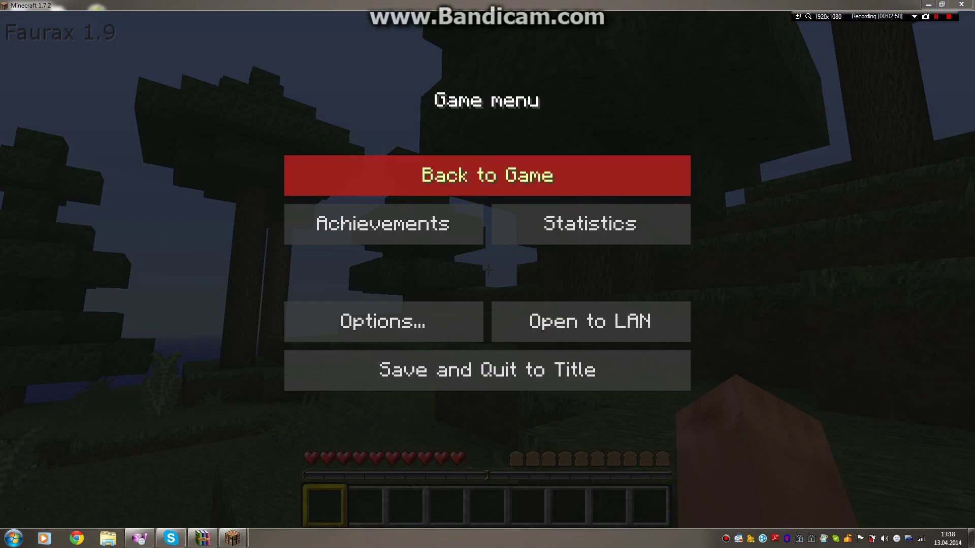
Resume the paused game and walk forward across the grass in the new world.
left_click(487, 172)
key("w")
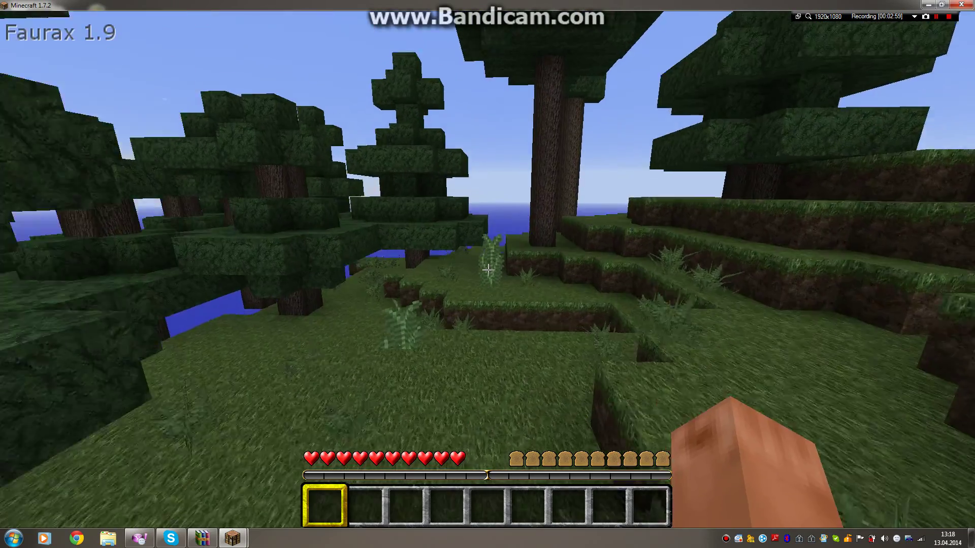
key("w")
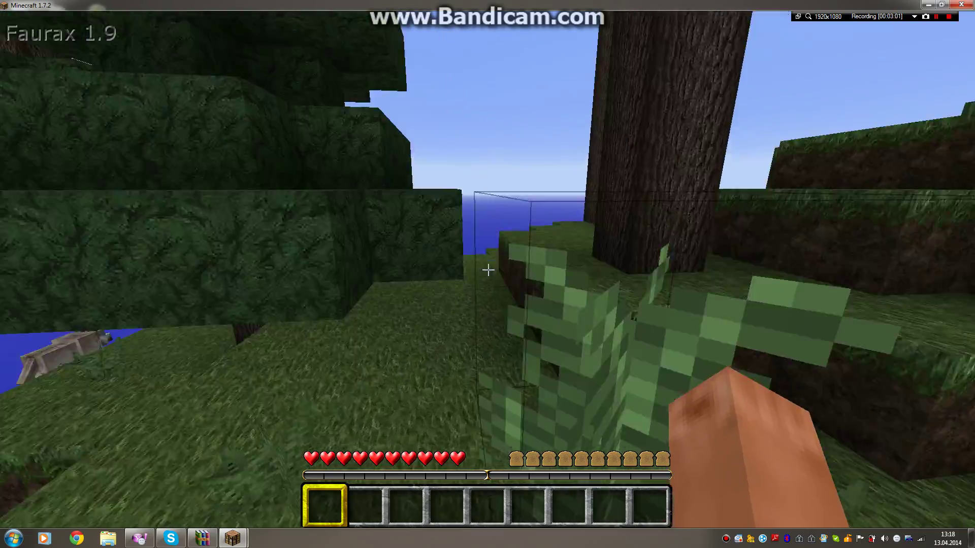
Walk across the grass between the trees and briefly display the debug information overlay.
key("w")
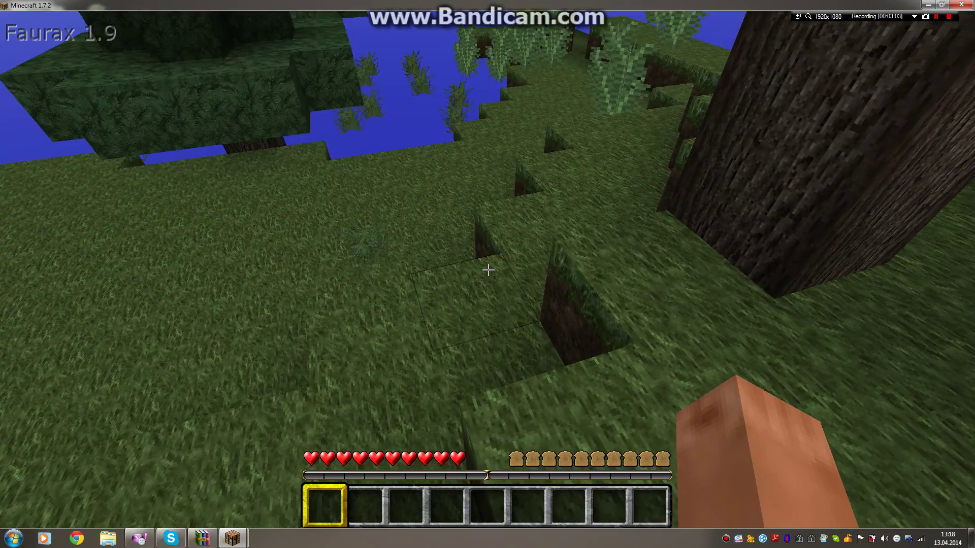
key("w")
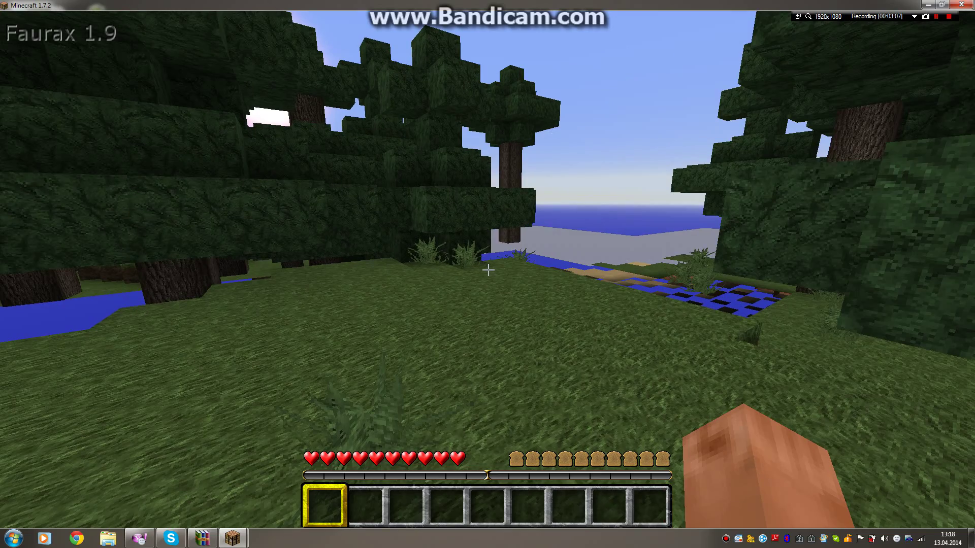
key("w")
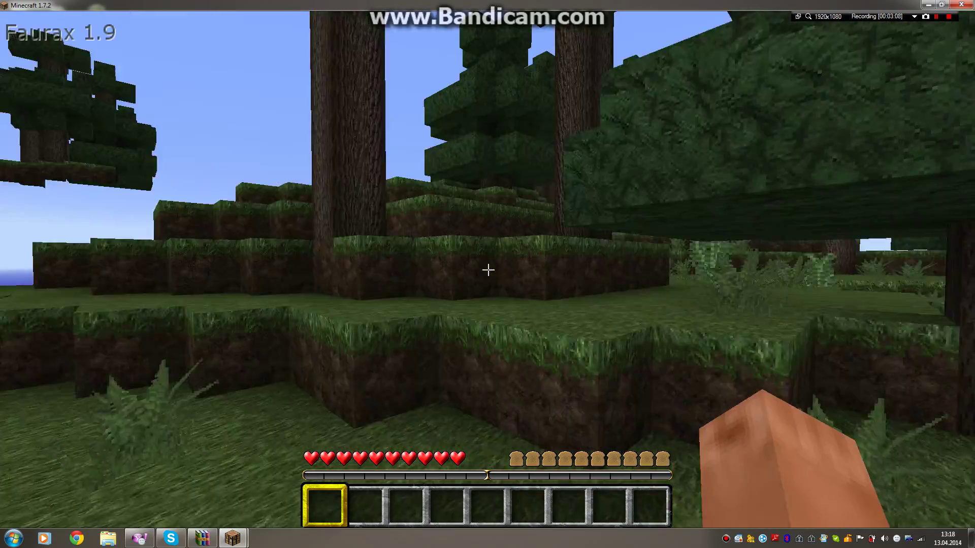
key("F3")
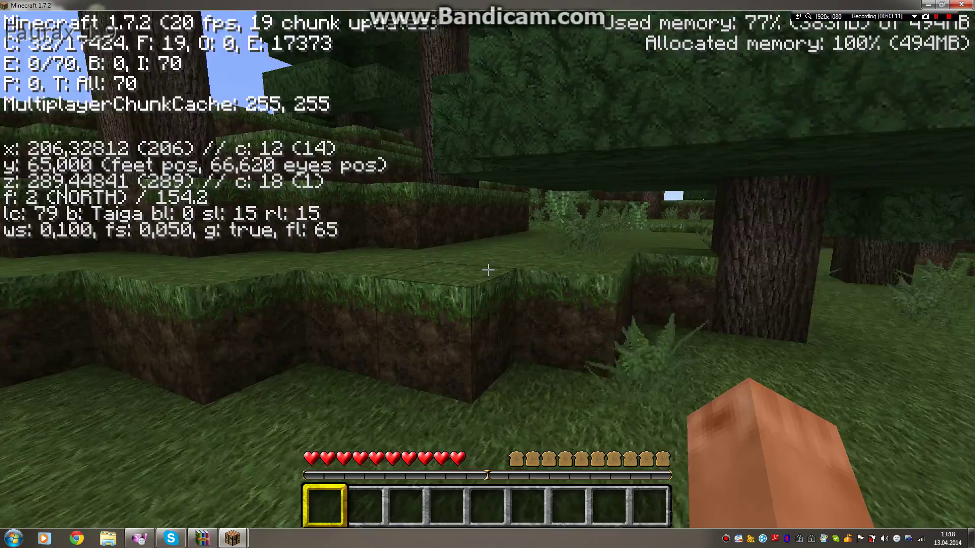
mouse_move(488, 270)
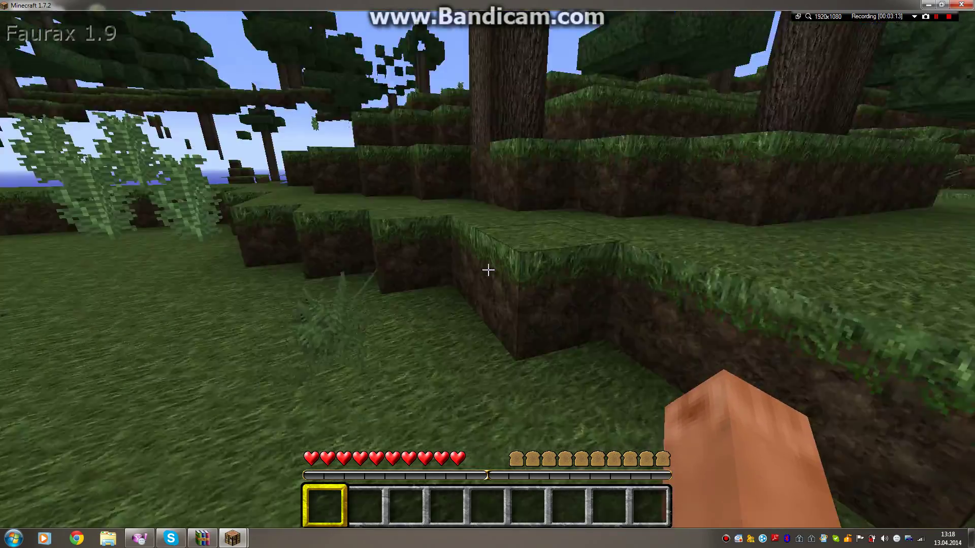
Walk and jump through the forest over the grass ledges and past the ferns.
key("w")
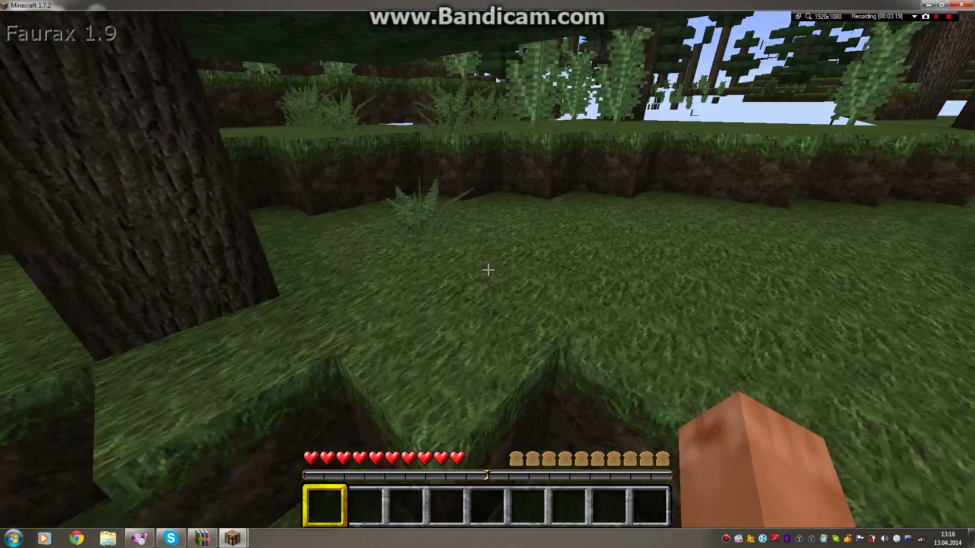
key("w")
key("space")
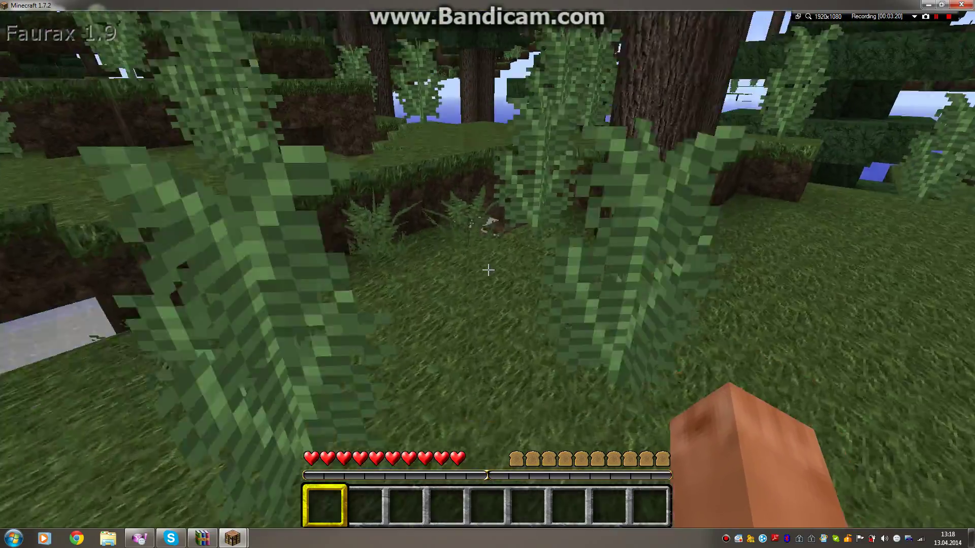
key("w")
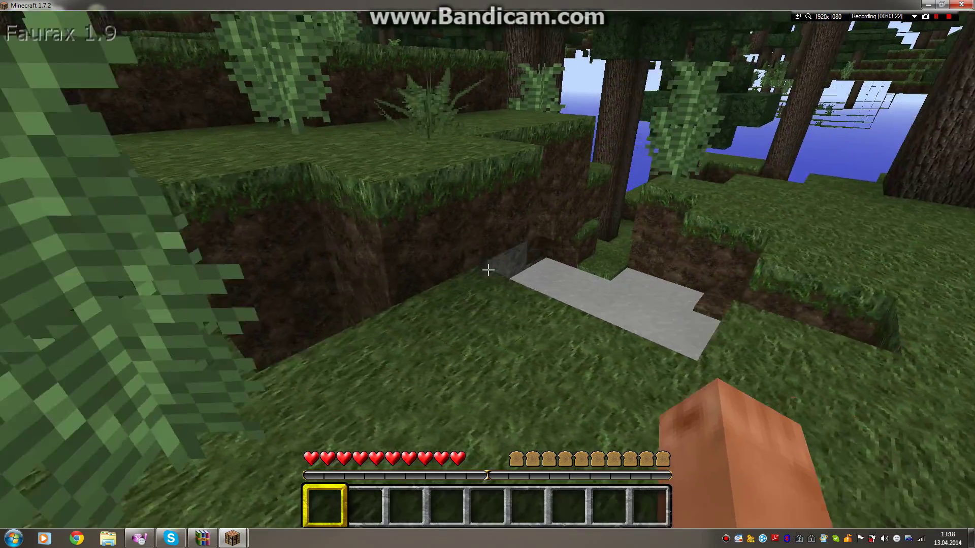
key("w")
key("space")
Open the Faurax cheat menu and spread out the stacked Values, Combat, Render, Player and Movement panels.
key("Shift_R")
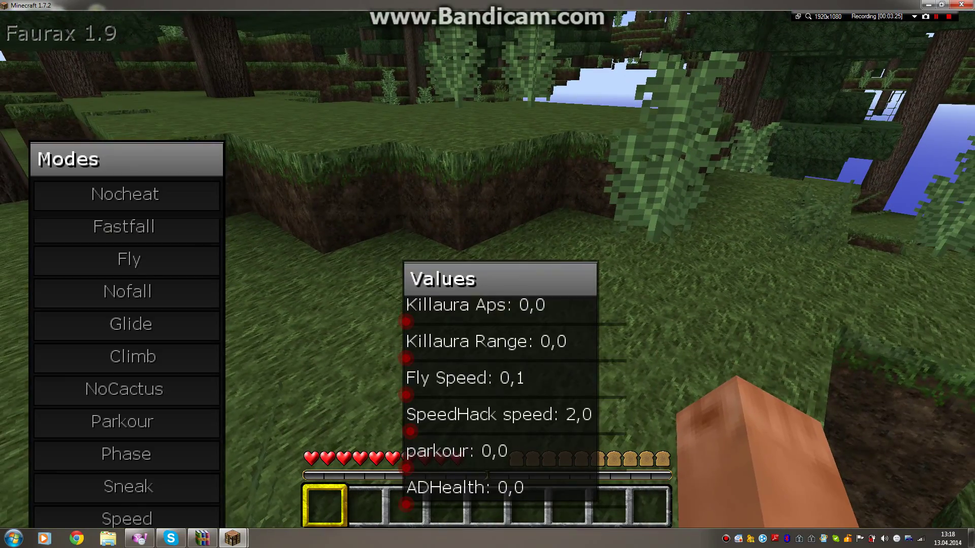
left_click_drag(442, 279, 334, 26)
left_click_drag(127, 159, 588, 56)
left_click_drag(126, 160, 933, 80)
left_click_drag(126, 160, 344, 274)
left_click_drag(76, 159, 121, 68)
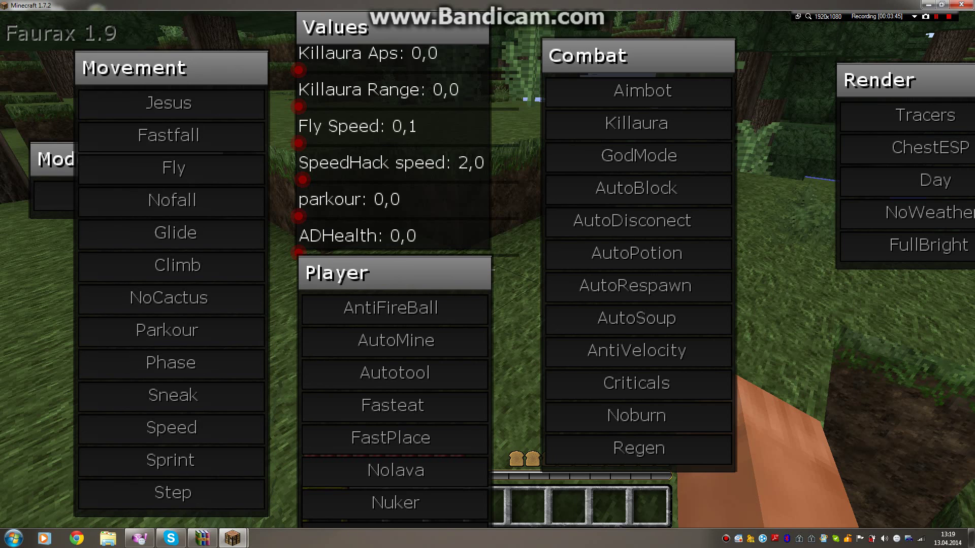
Toggle AntiFireBall on and off, enable GodMode in the Combat panel and return to the game.
left_click(391, 309)
left_click(391, 309)
left_click(639, 157)
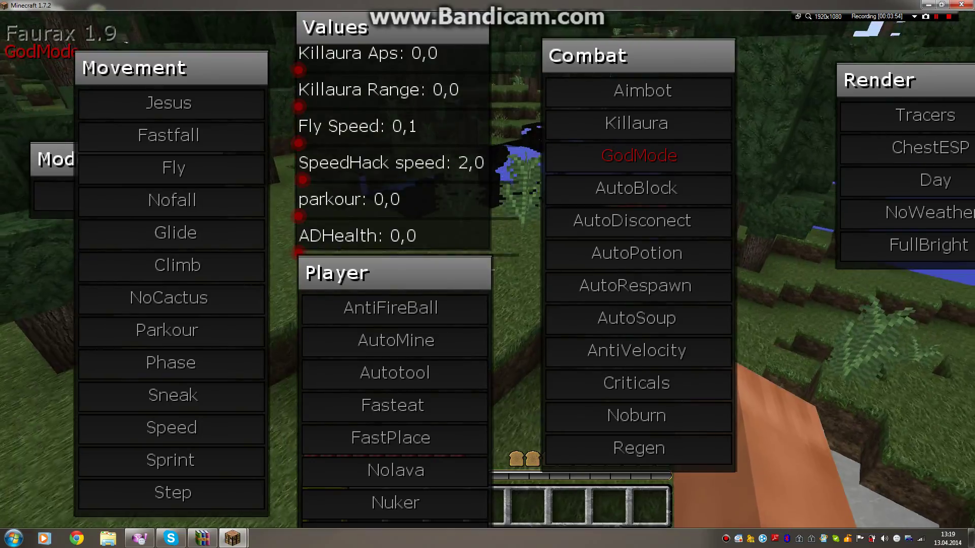
key("Escape")
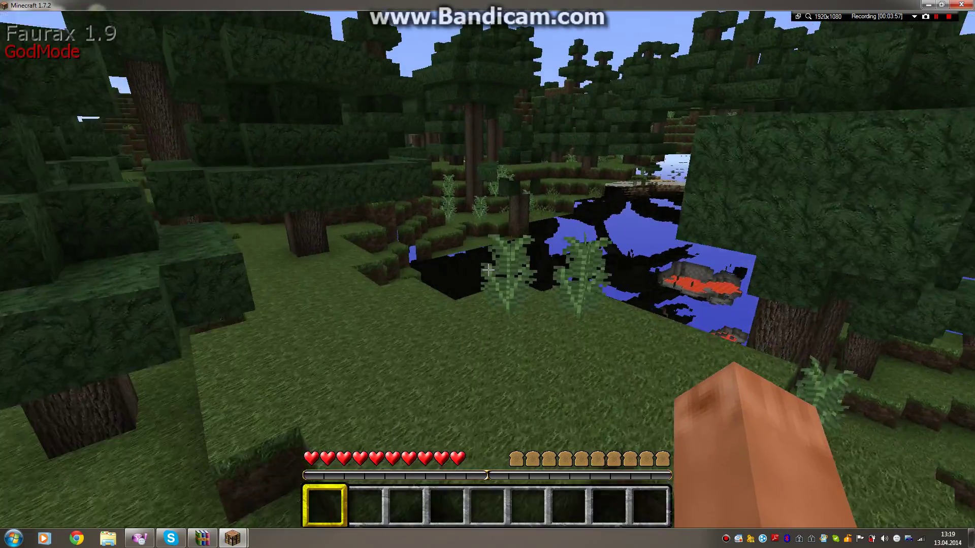
Move forward and jump up onto the treetops with GodMode enabled.
key("w")
key("space")
key("space")
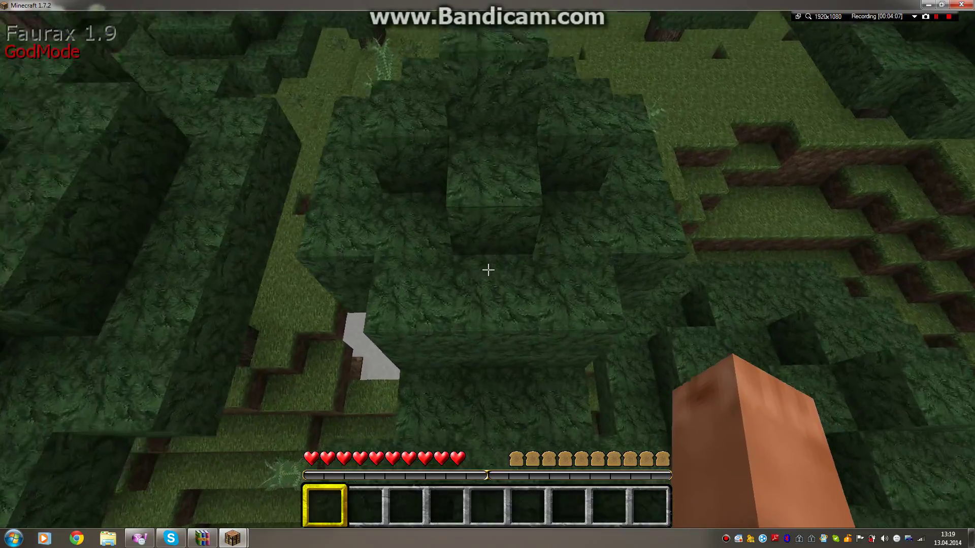
Switch off GodMode, enable the Jesus movement cheat and walk across the water surface of the pond.
key("Shift_R")
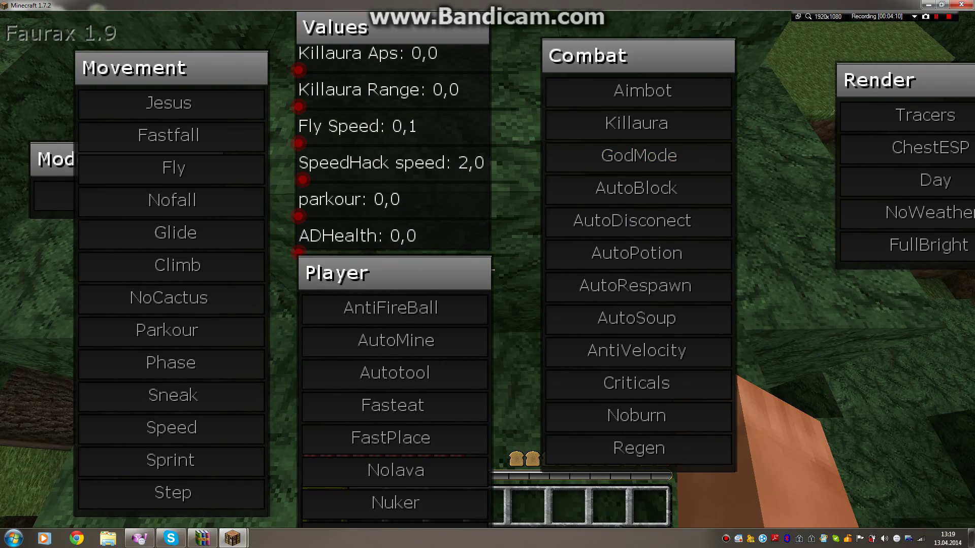
key("Escape")
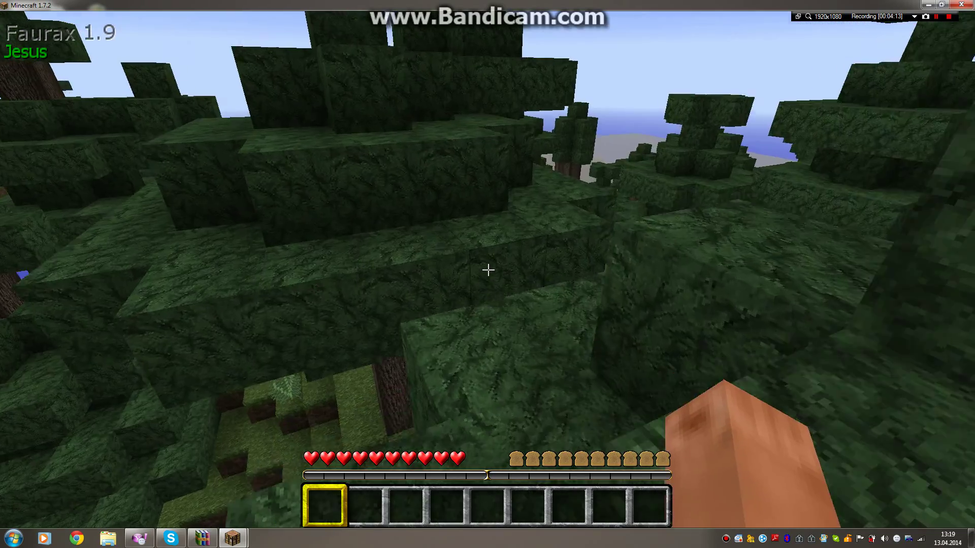
key("e")
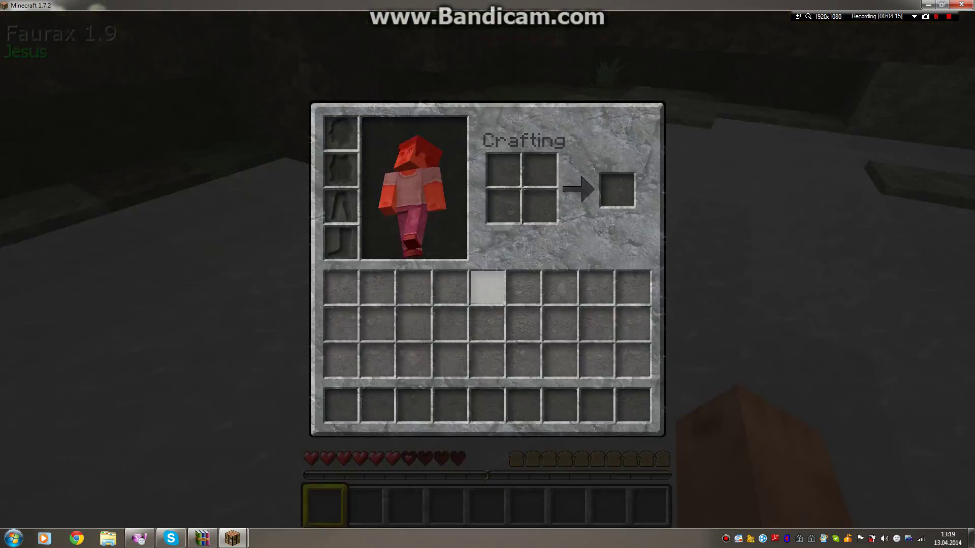
key("e")
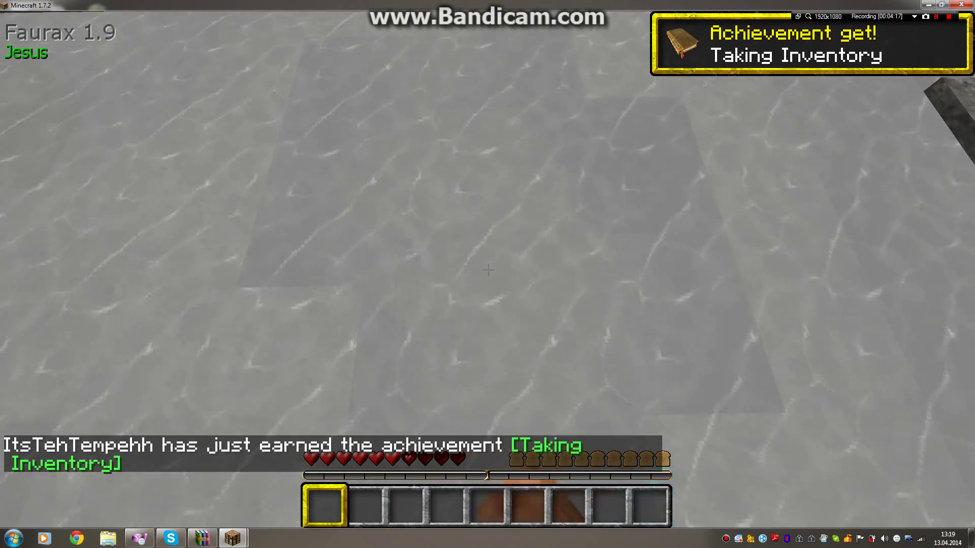
left_click(488, 270)
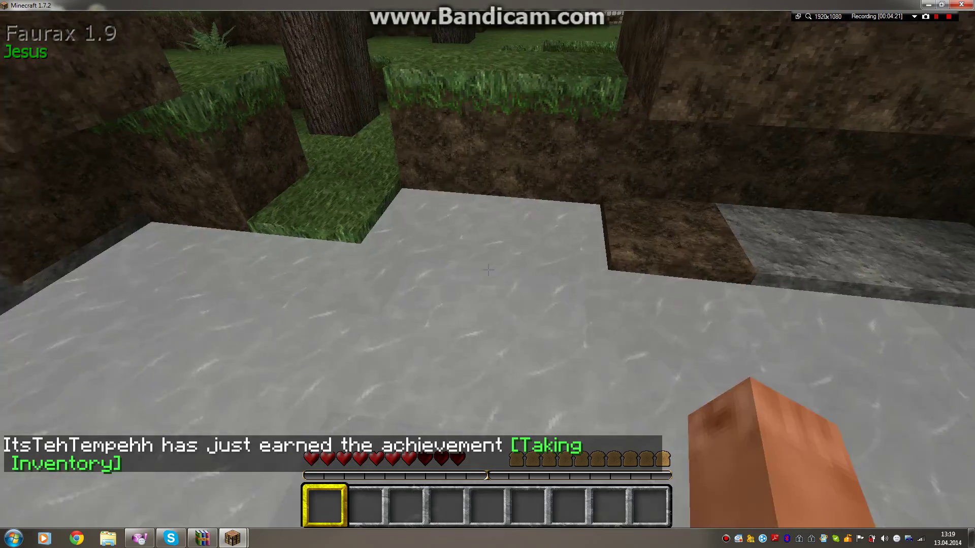
key("w")
key("space")
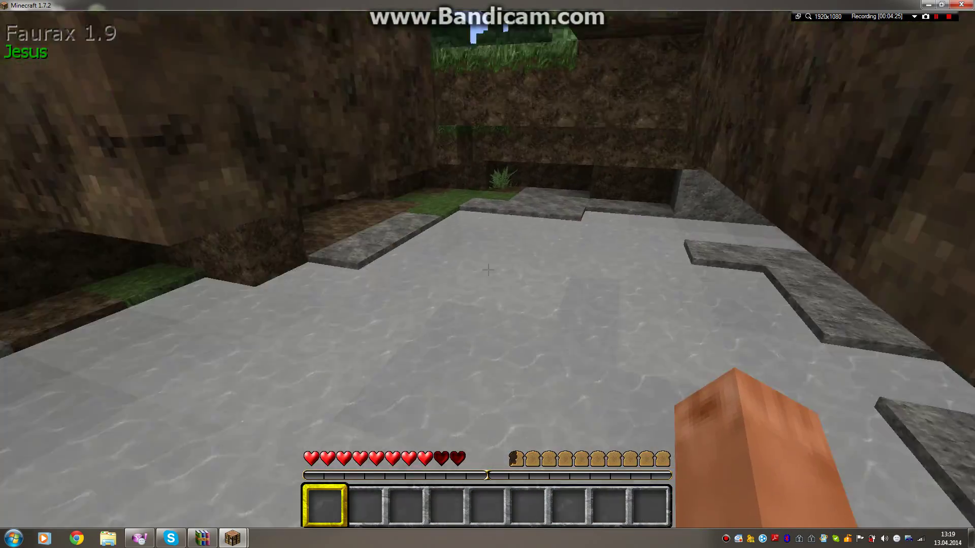
key("w")
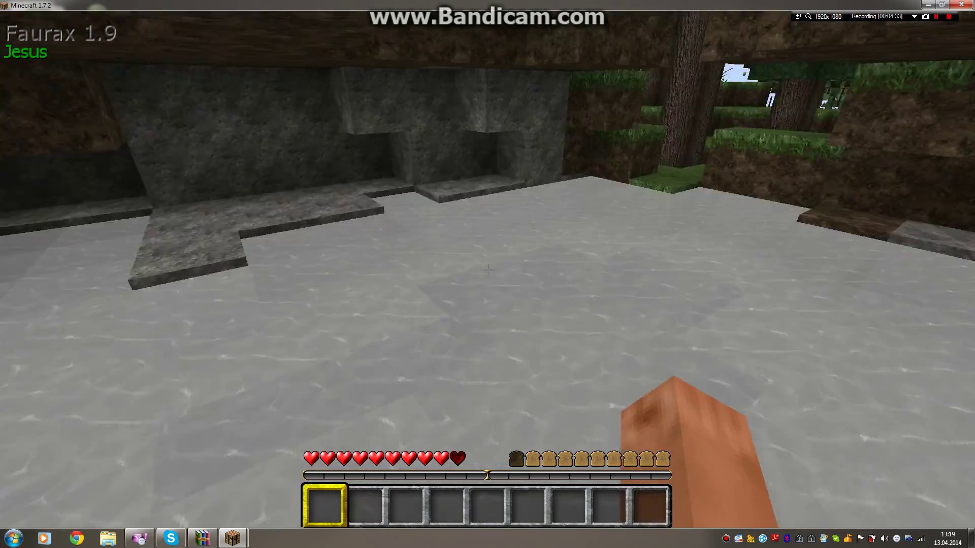
Disable the Jesus cheat and walk out of the pond onto the forest grass.
key("Shift_R")
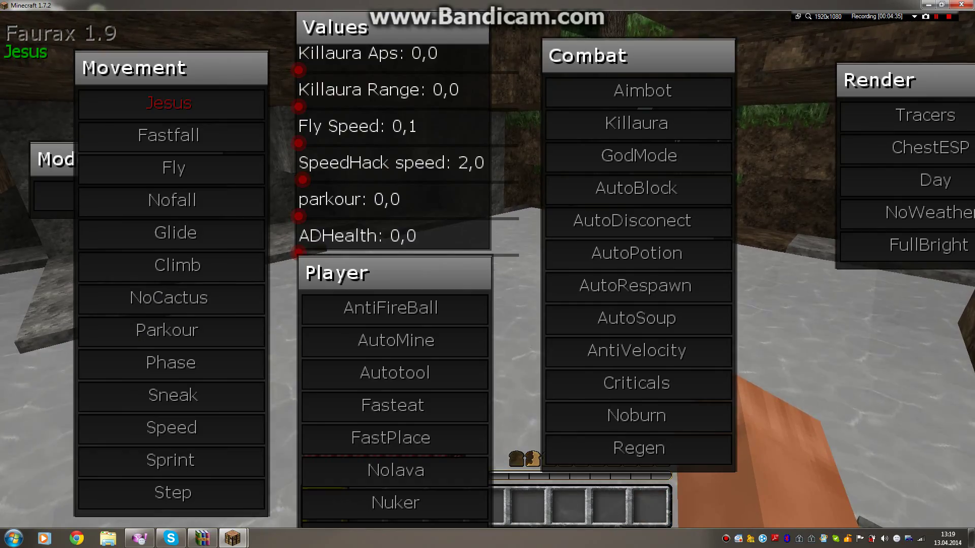
key("Shift_R")
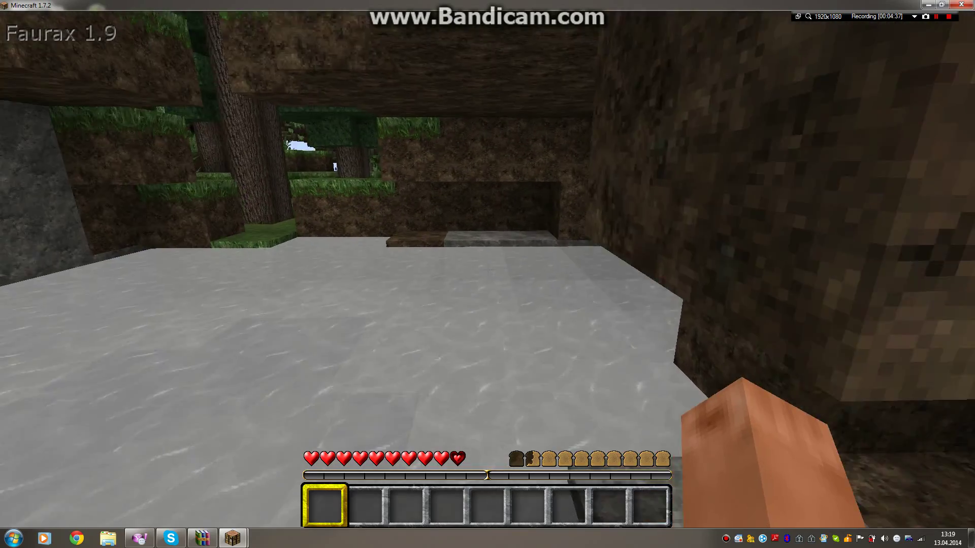
key("w")
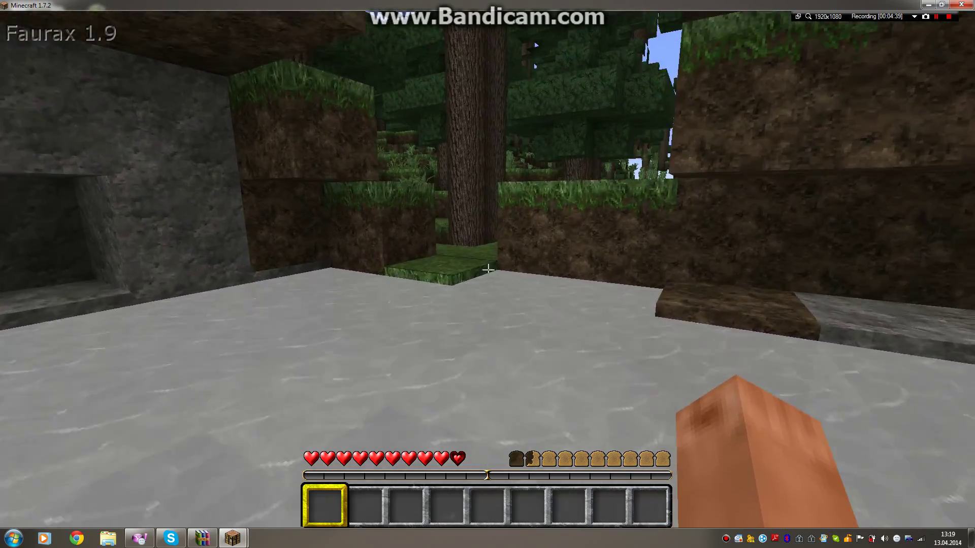
key("w")
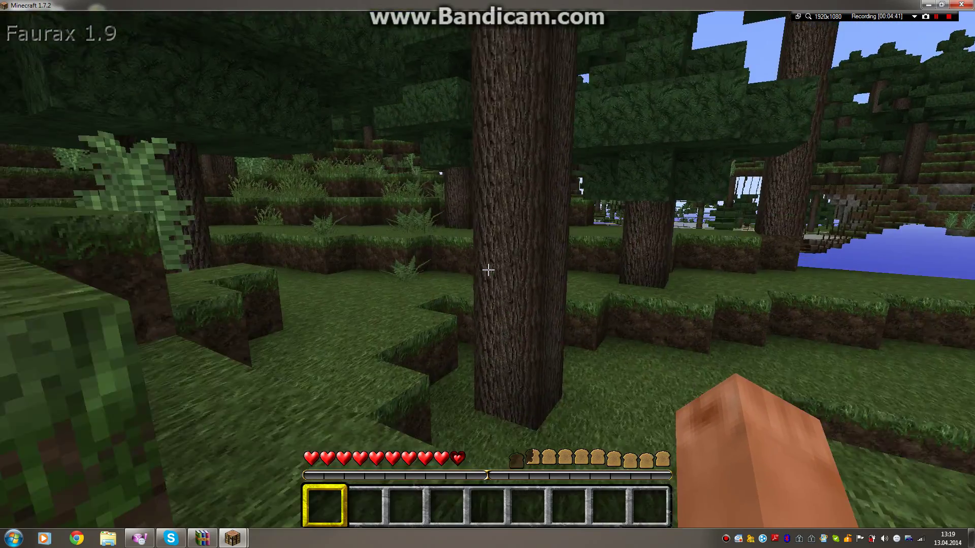
Move the Modes panel off the Movement panel and enable the Fly cheat.
key("Shift_R")
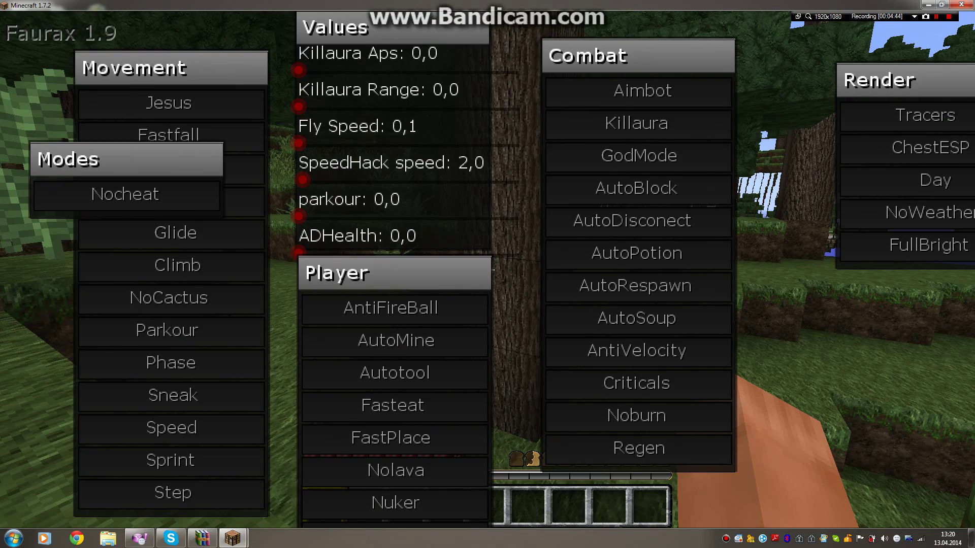
key("Escape")
key("w")
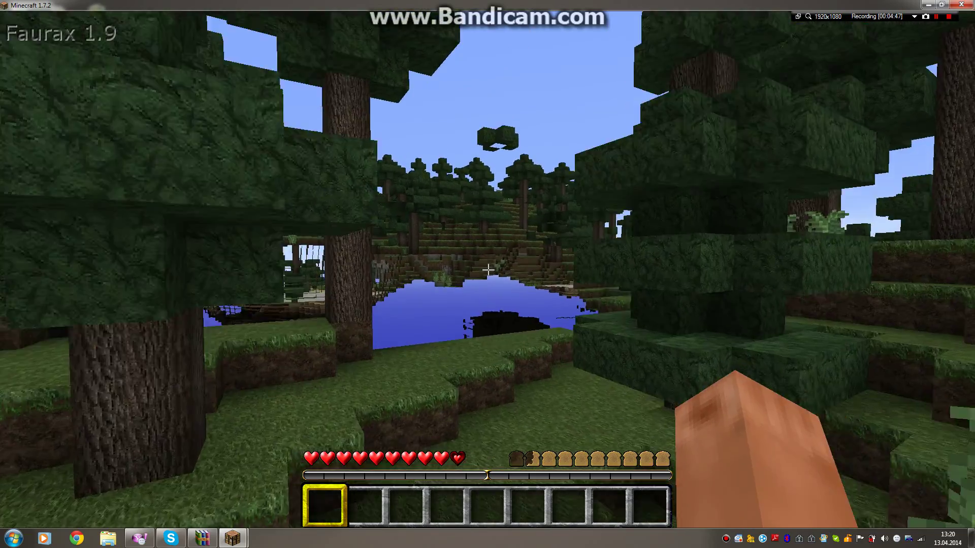
key("Shift_R")
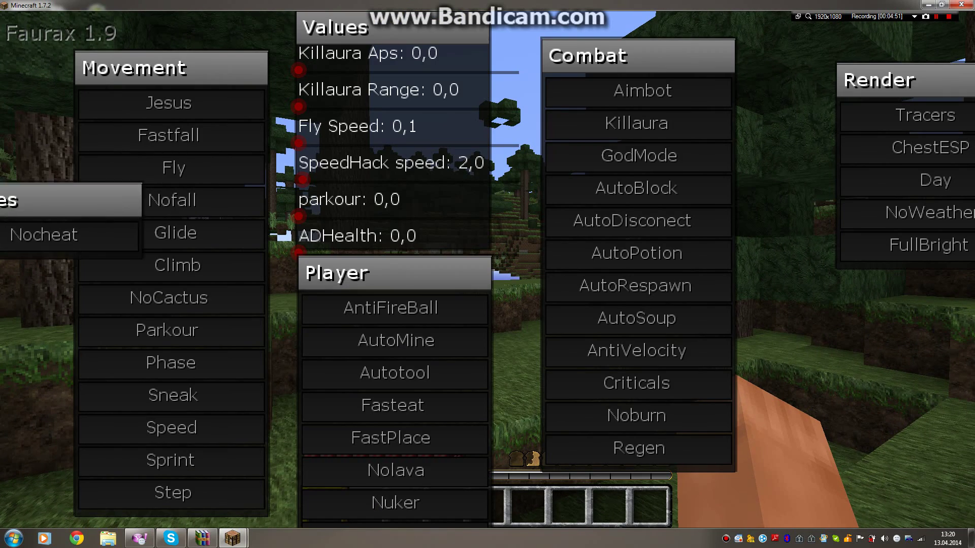
left_click_drag(71, 200, 538, 385)
left_click(174, 168)
key("Escape")
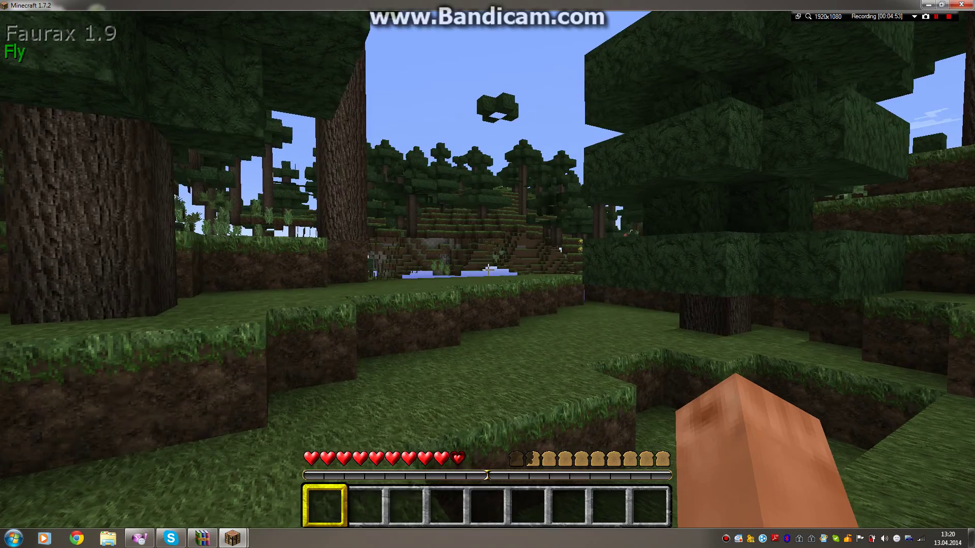
Rise above the trees with Fly, and increase the Fly Speed value in the cheat menu.
key("space")
key("space")
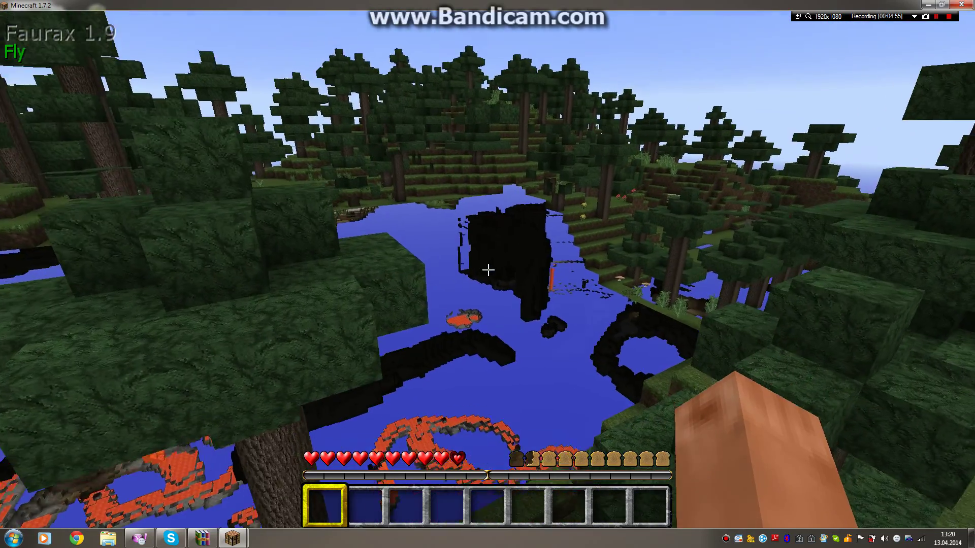
key("Shift_R")
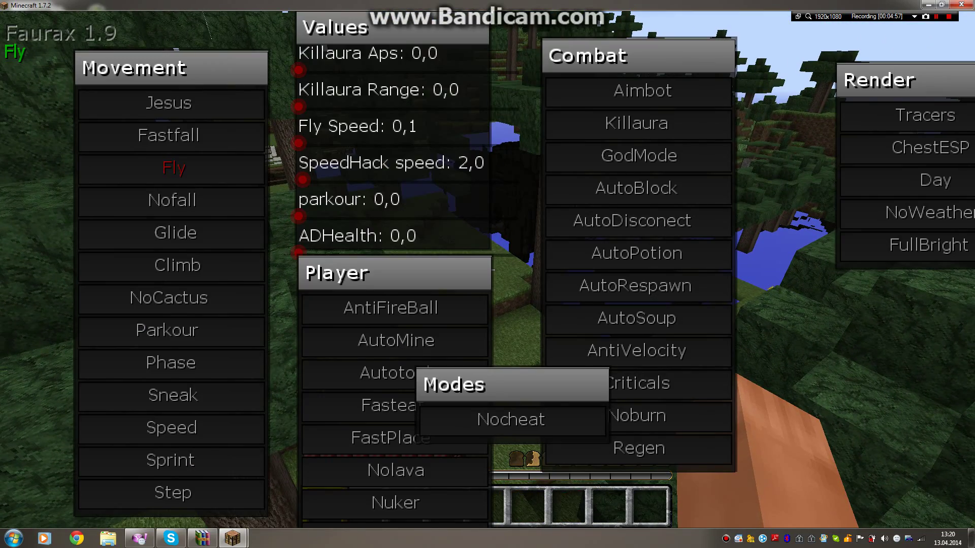
left_click_drag(299, 143, 482, 144)
key("Escape")
Fly forward at the increased speed past the loaded terrain and display the debug information overlay.
key("w")
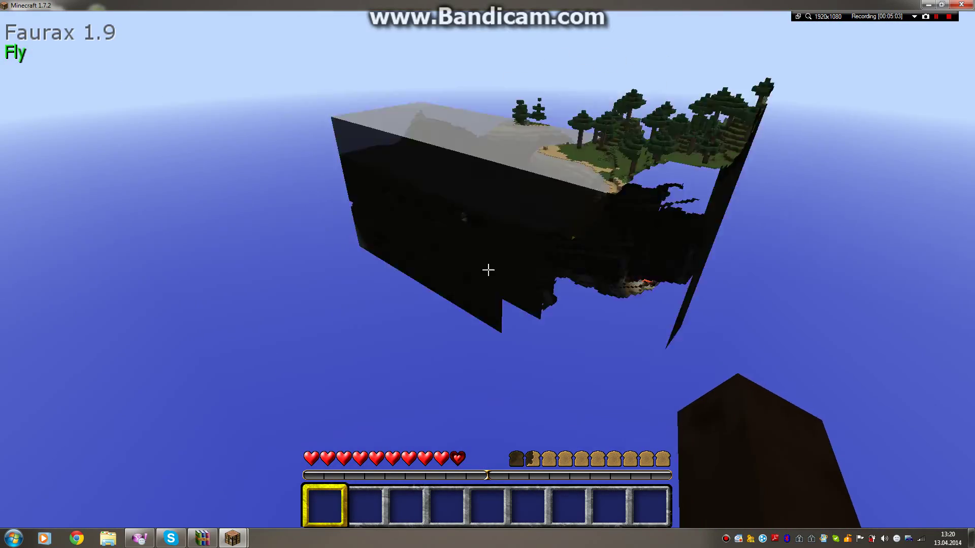
key("w")
key("w")
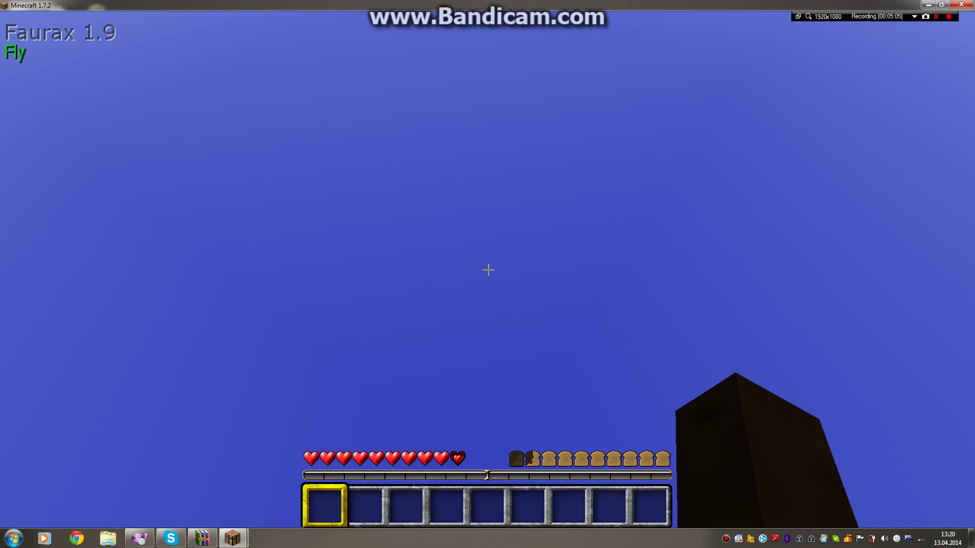
key("w")
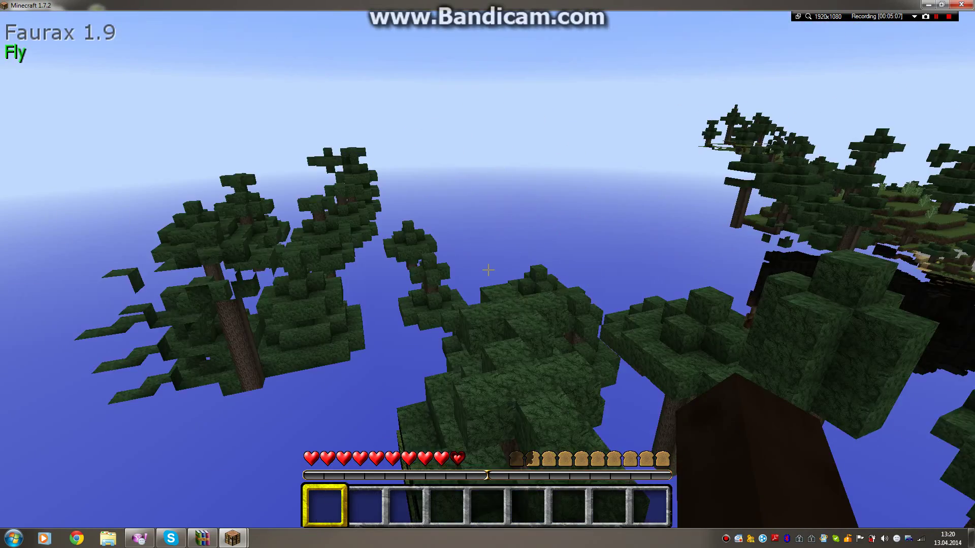
key("w")
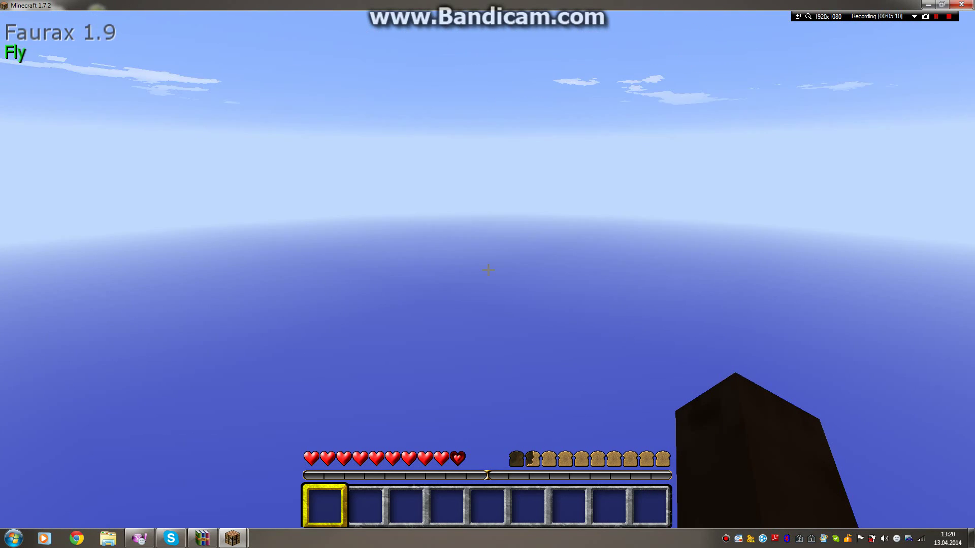
key("F3")
key("s")
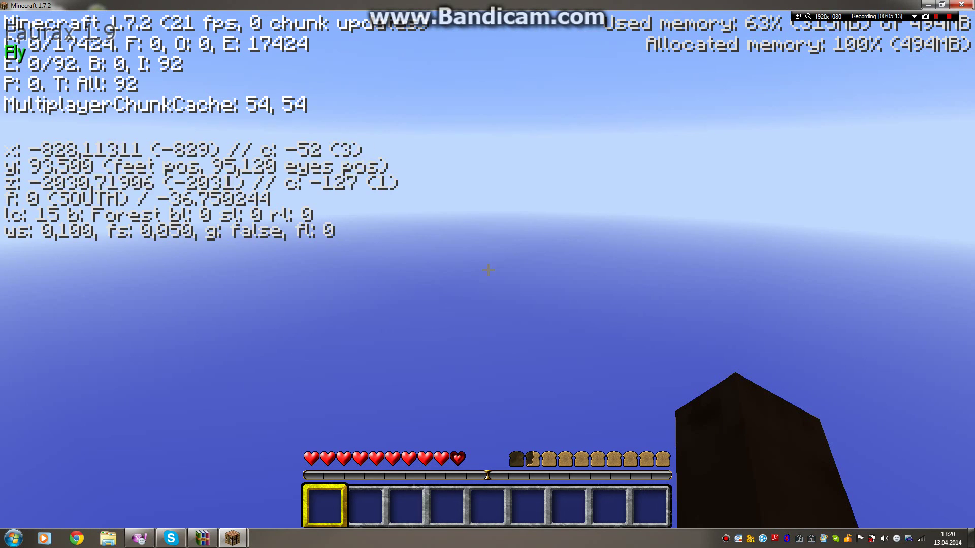
Keep flying forward through the unloaded terrain at high speed and hide the debug information overlay.
key("w")
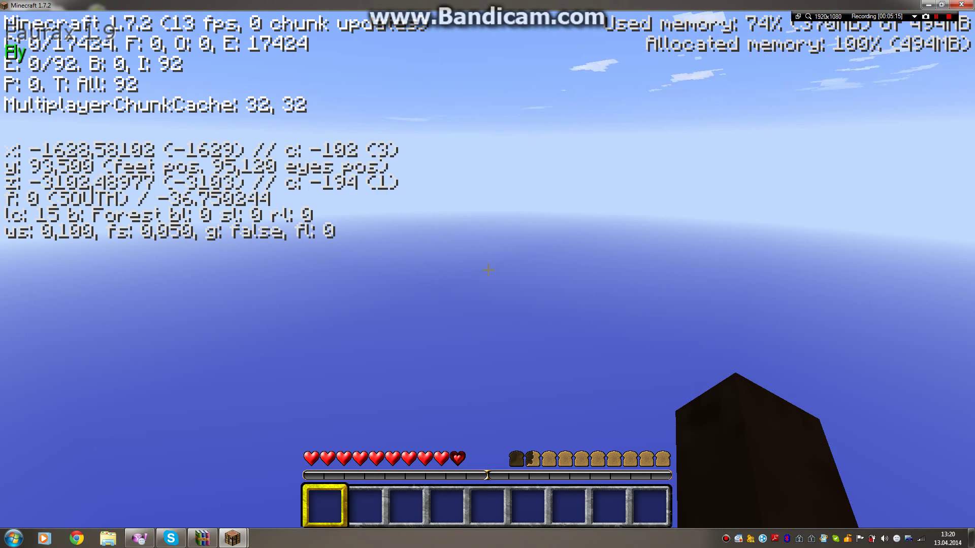
key("w")
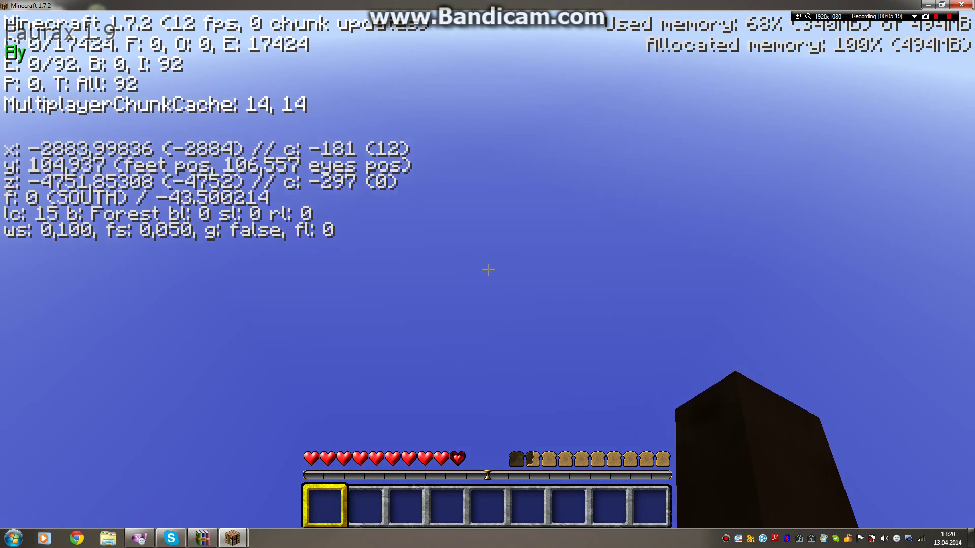
key("F3")
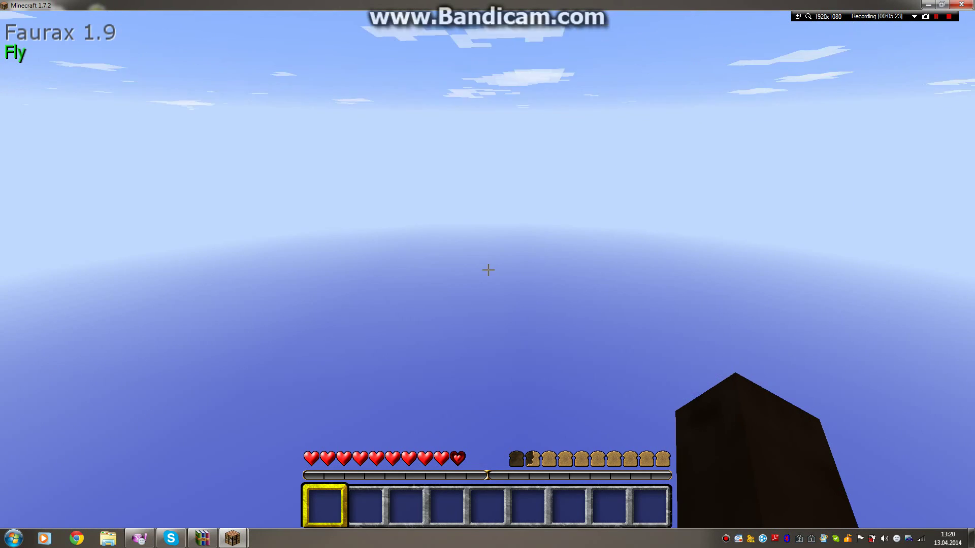
key("w")
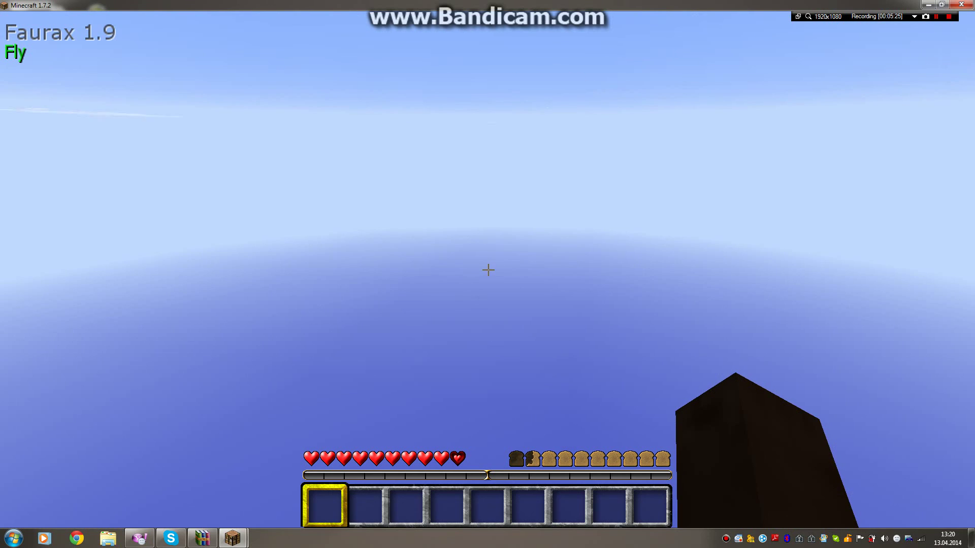
Reset the Fly Speed value to 0,0 in the cheat menu.
key("Shift_R")
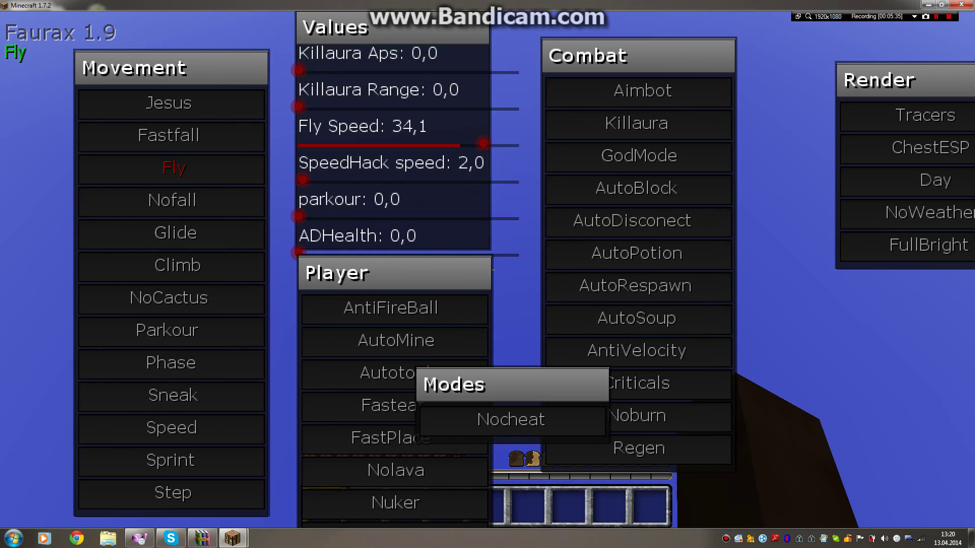
left_click_drag(482, 144, 298, 143)
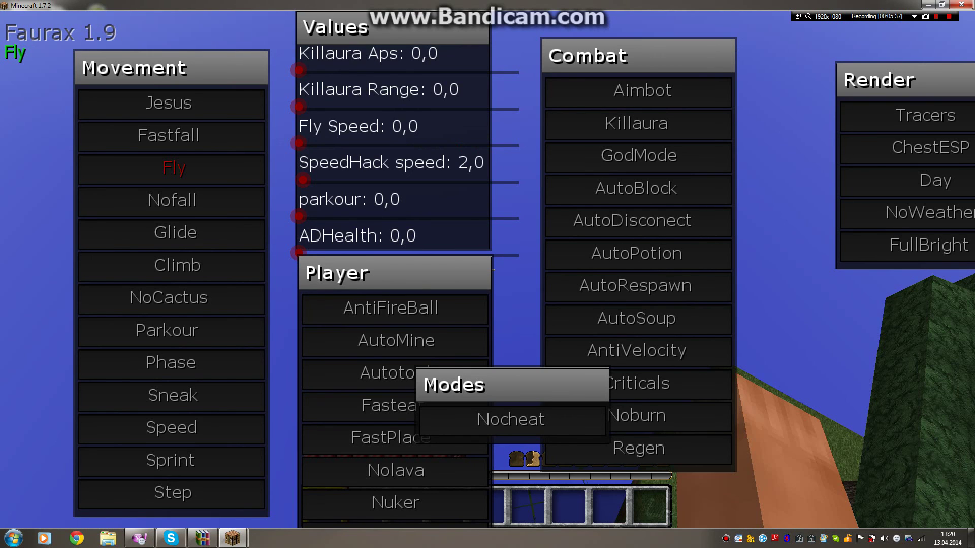